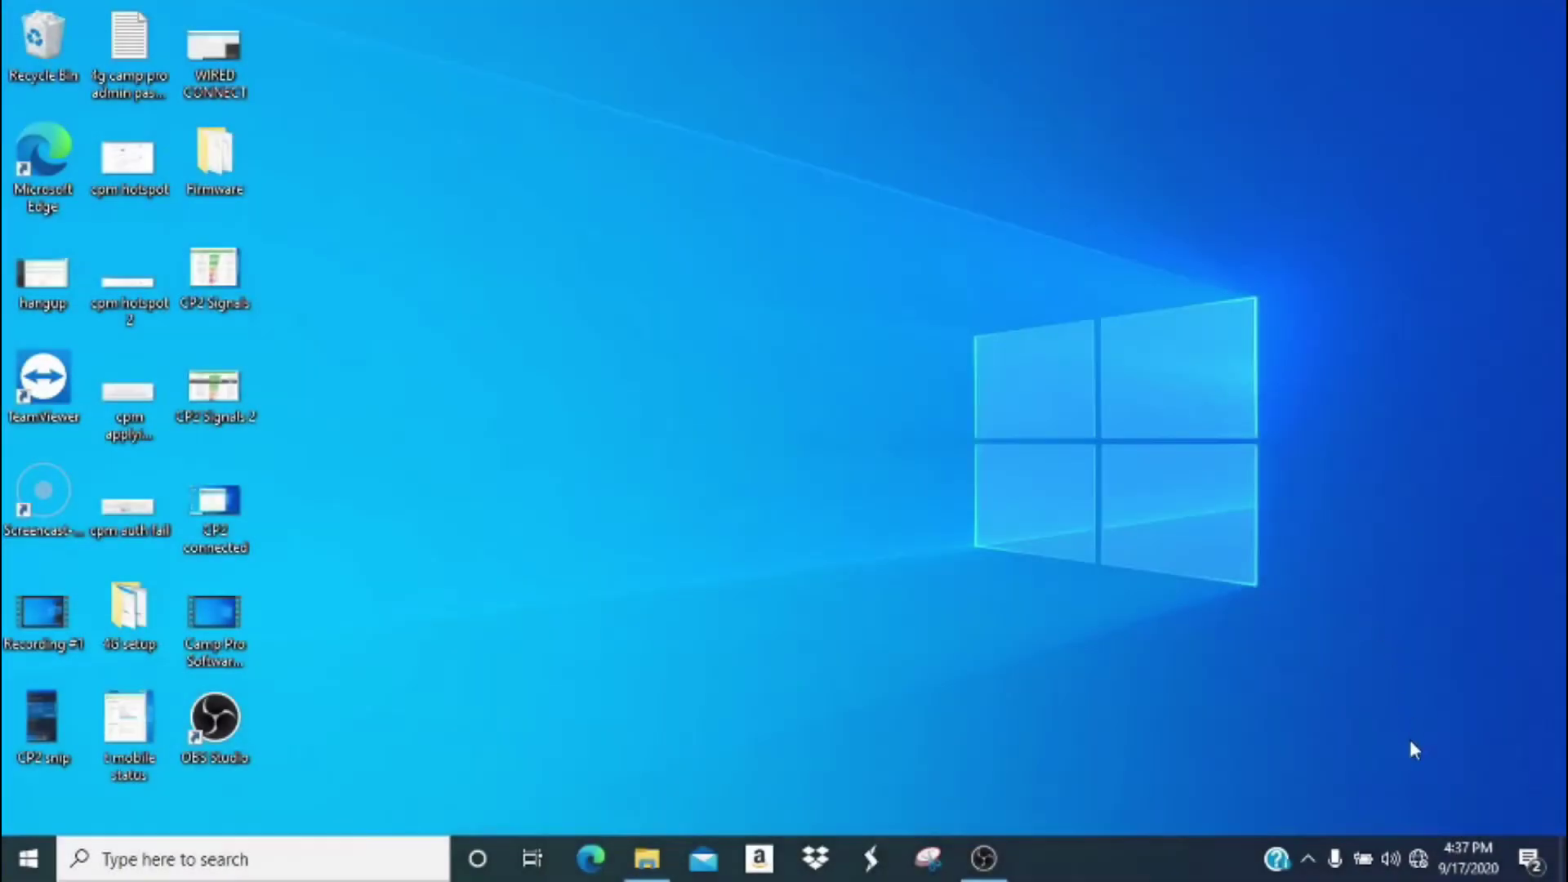
Join the open WiFiCampPro2-ABCA81 Wi-Fi network with Connect automatically turned on.
left_click(1419, 857)
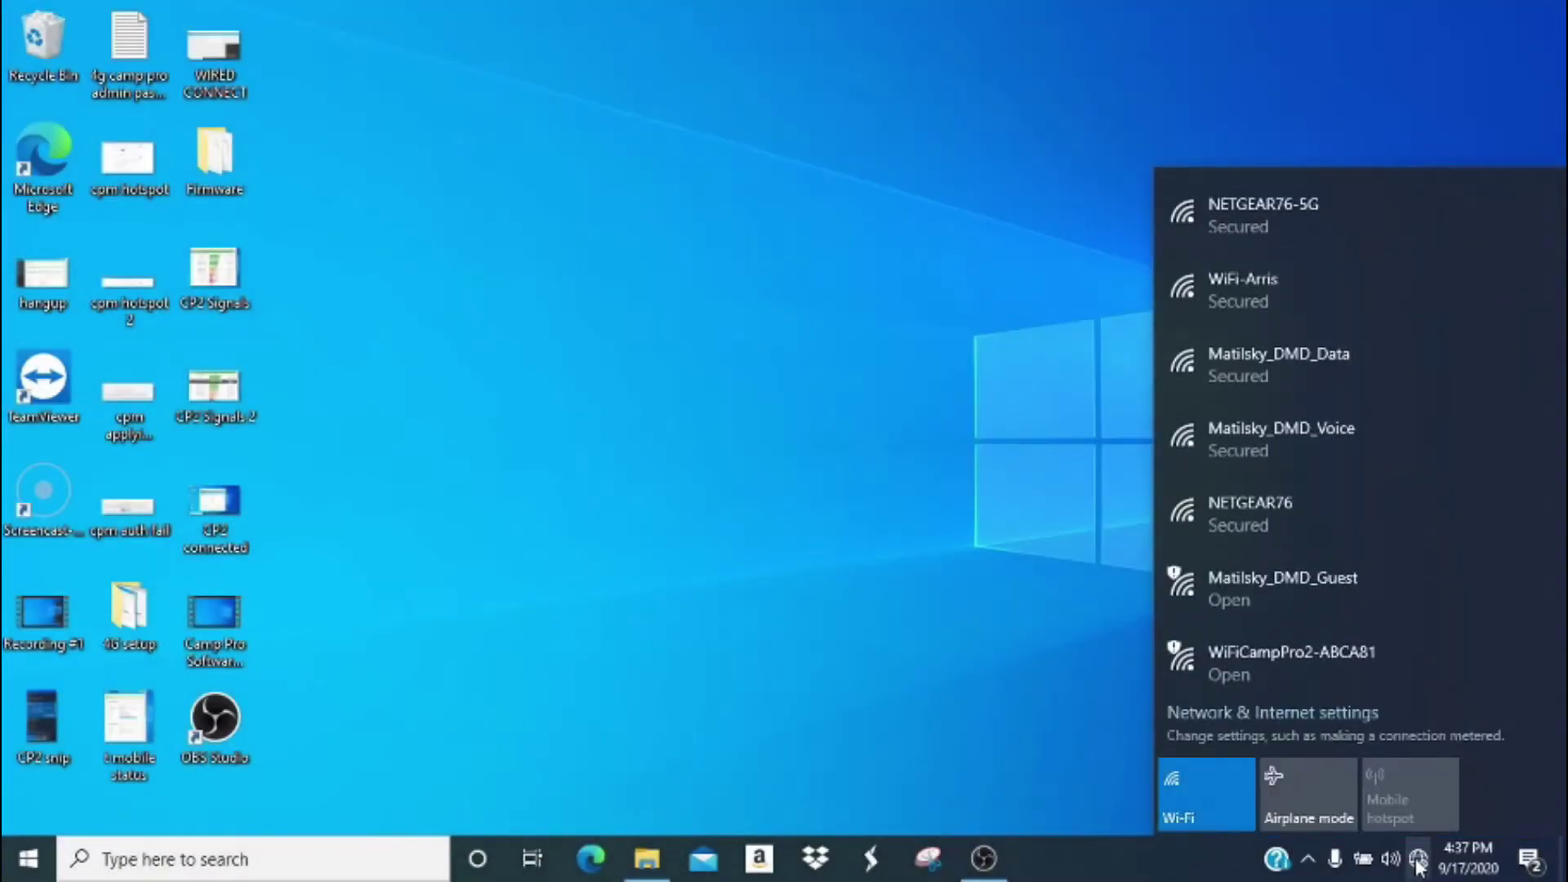
left_click(1393, 652)
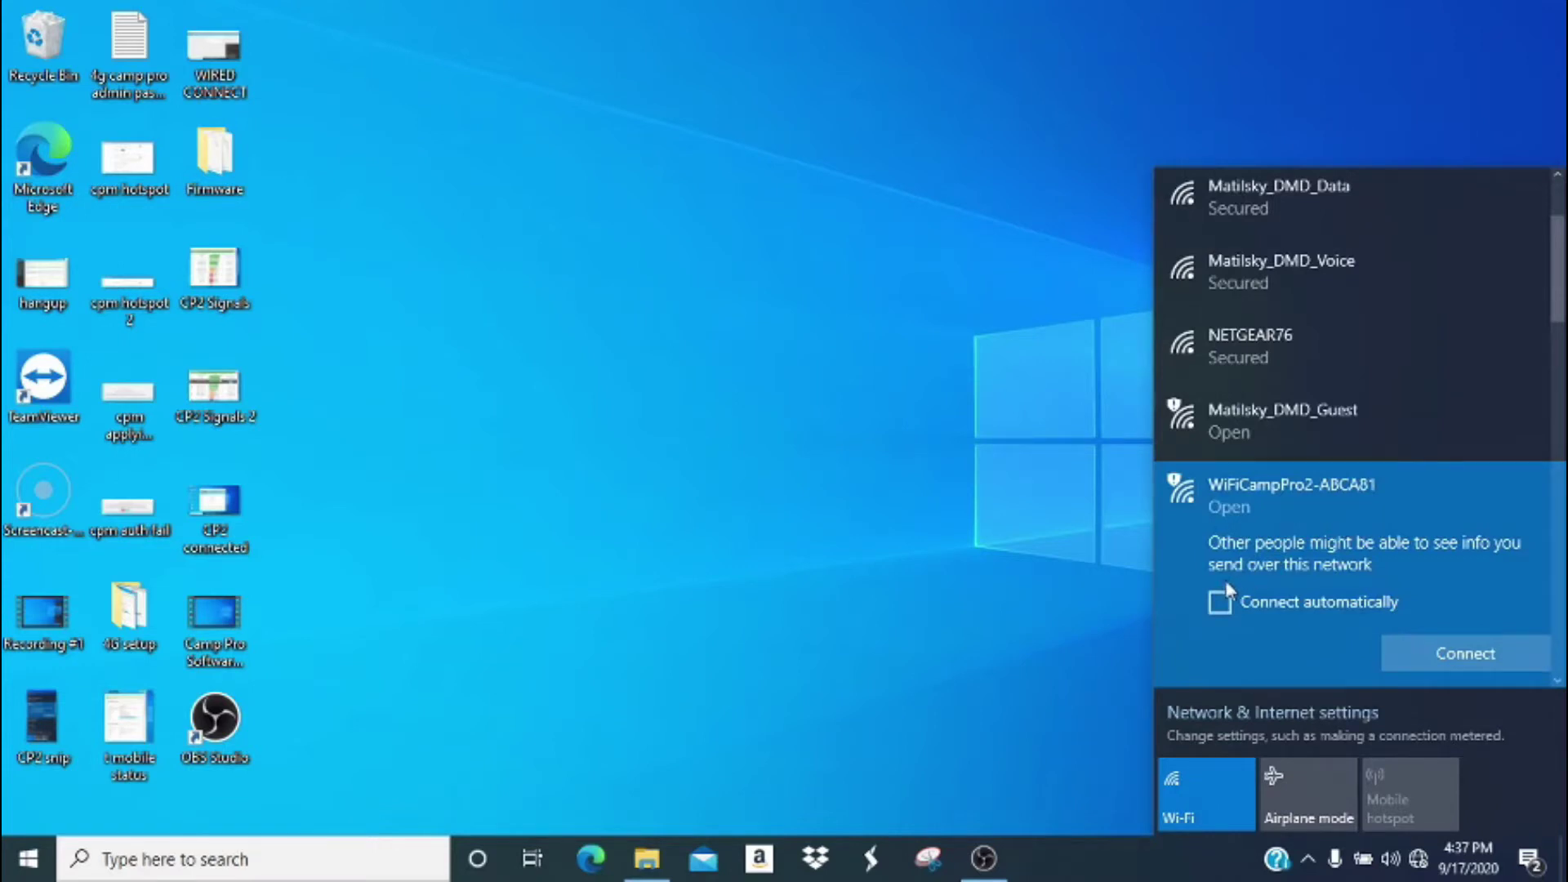
left_click(1219, 602)
left_click(1423, 654)
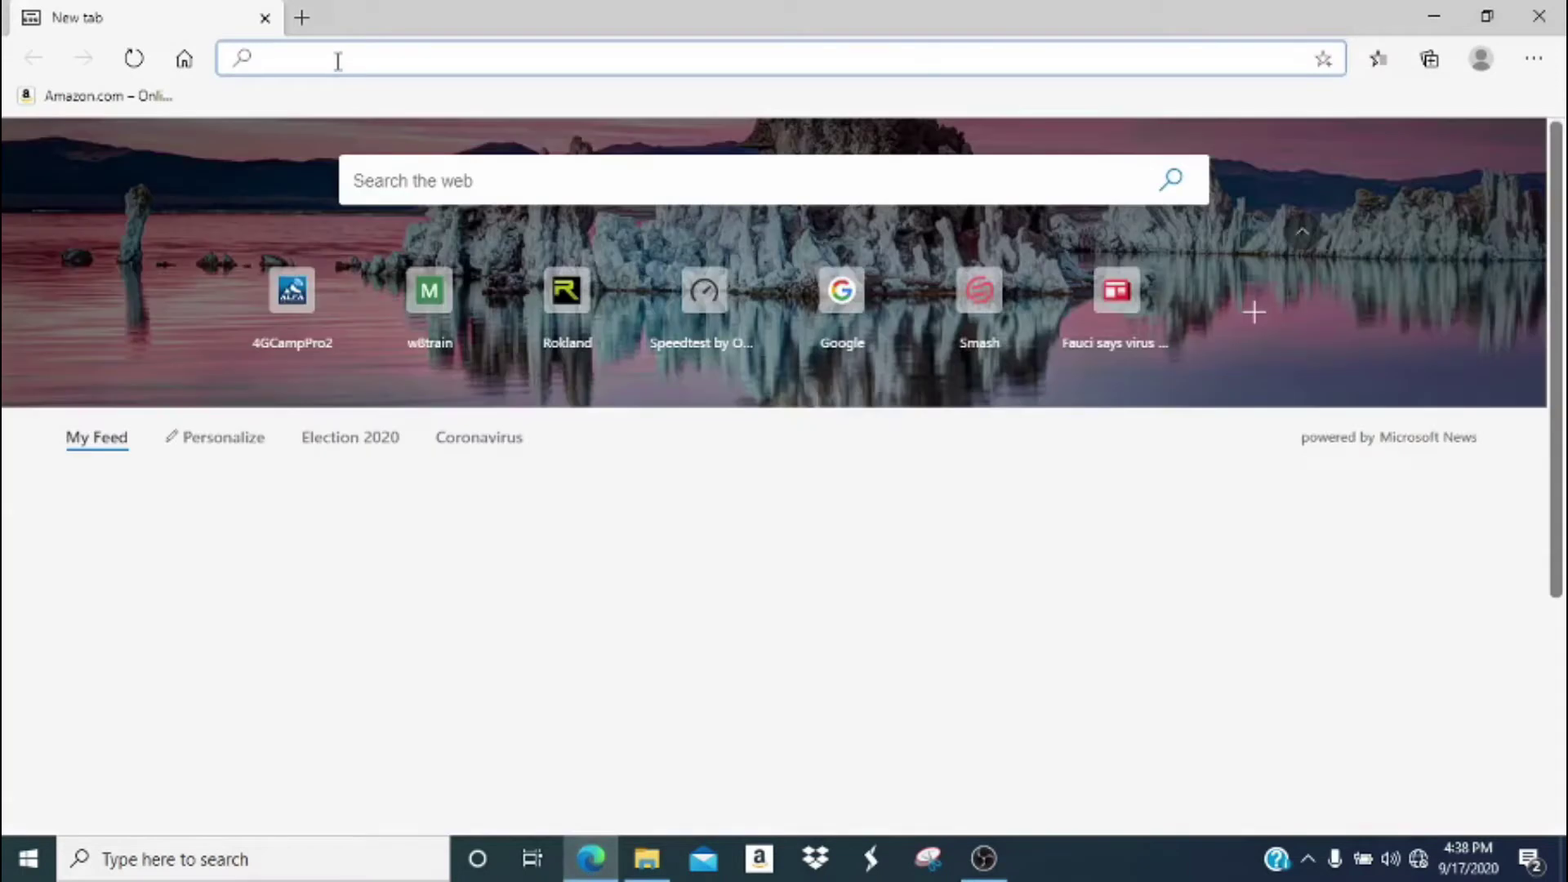
Load the extender's admin page at 192.168.36.1 in Edge.
type("19")
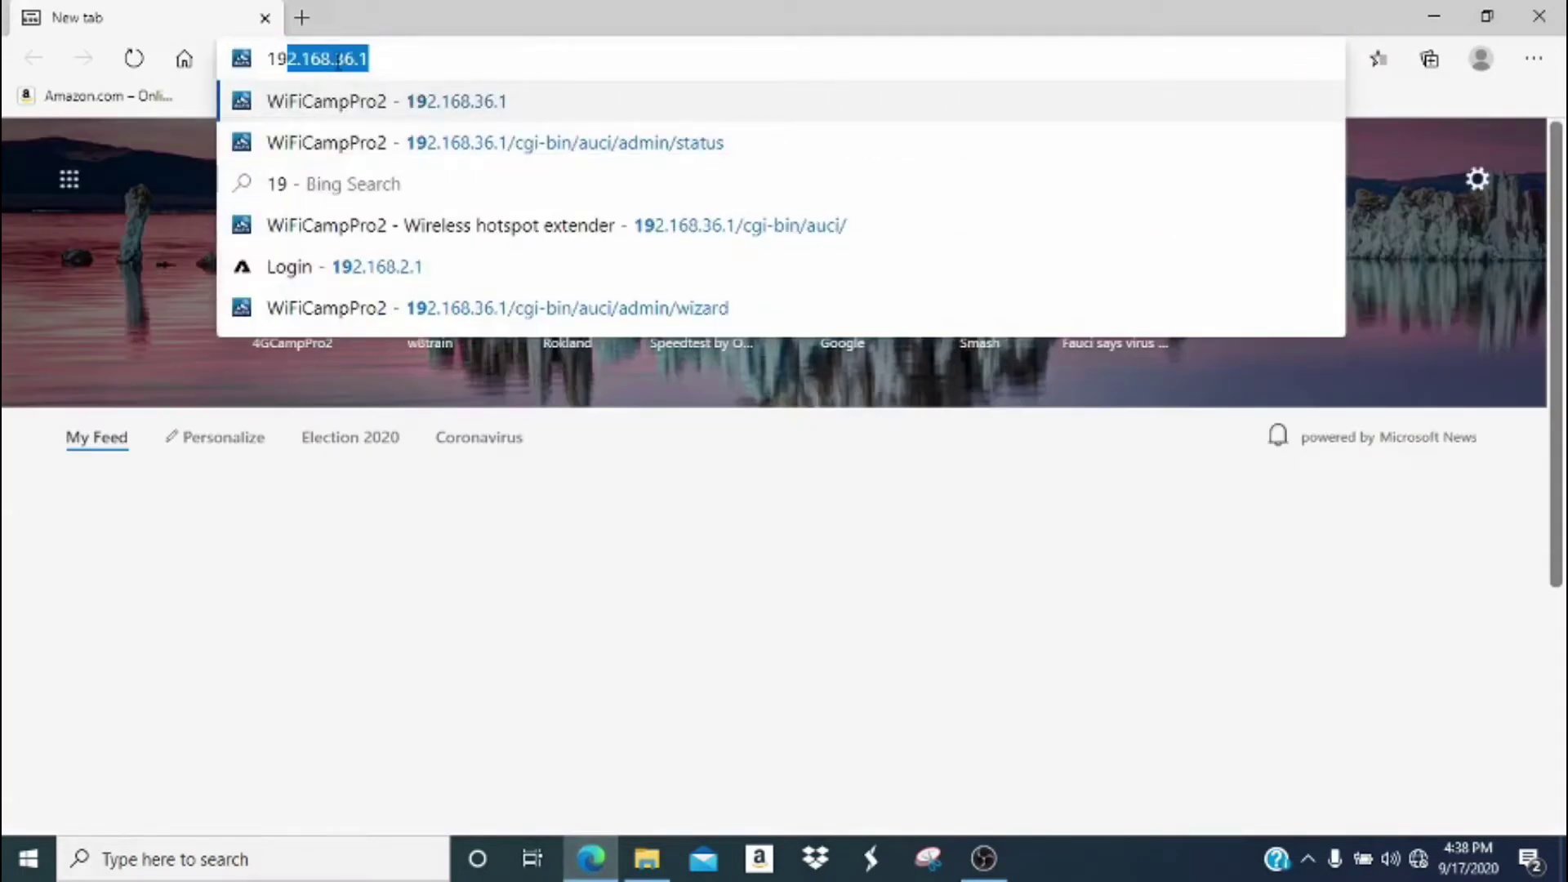
type("2.1")
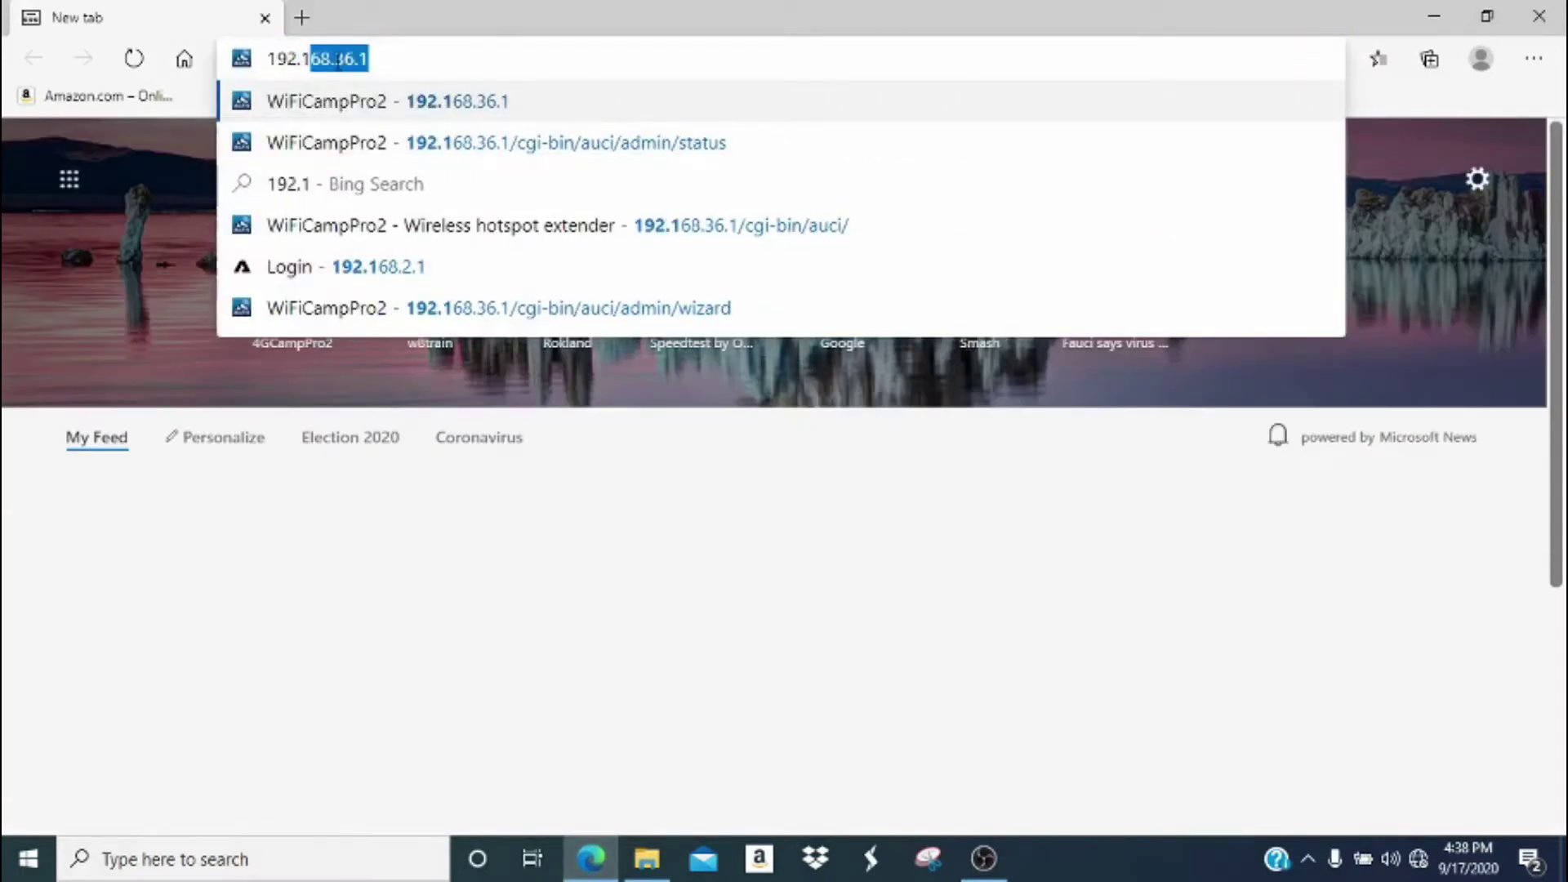
type("68")
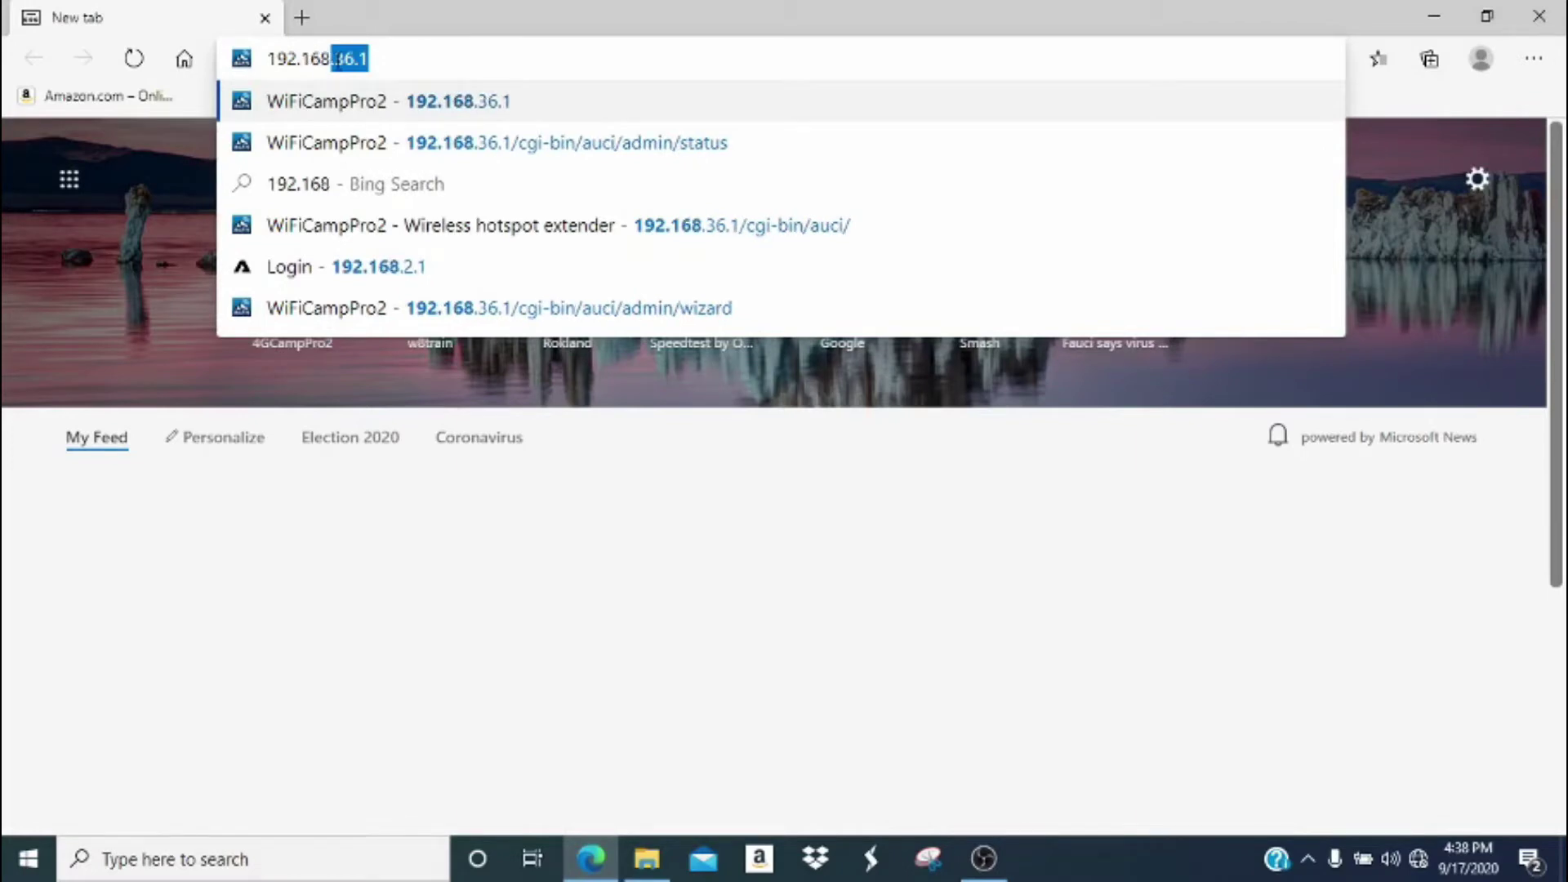
type(".36")
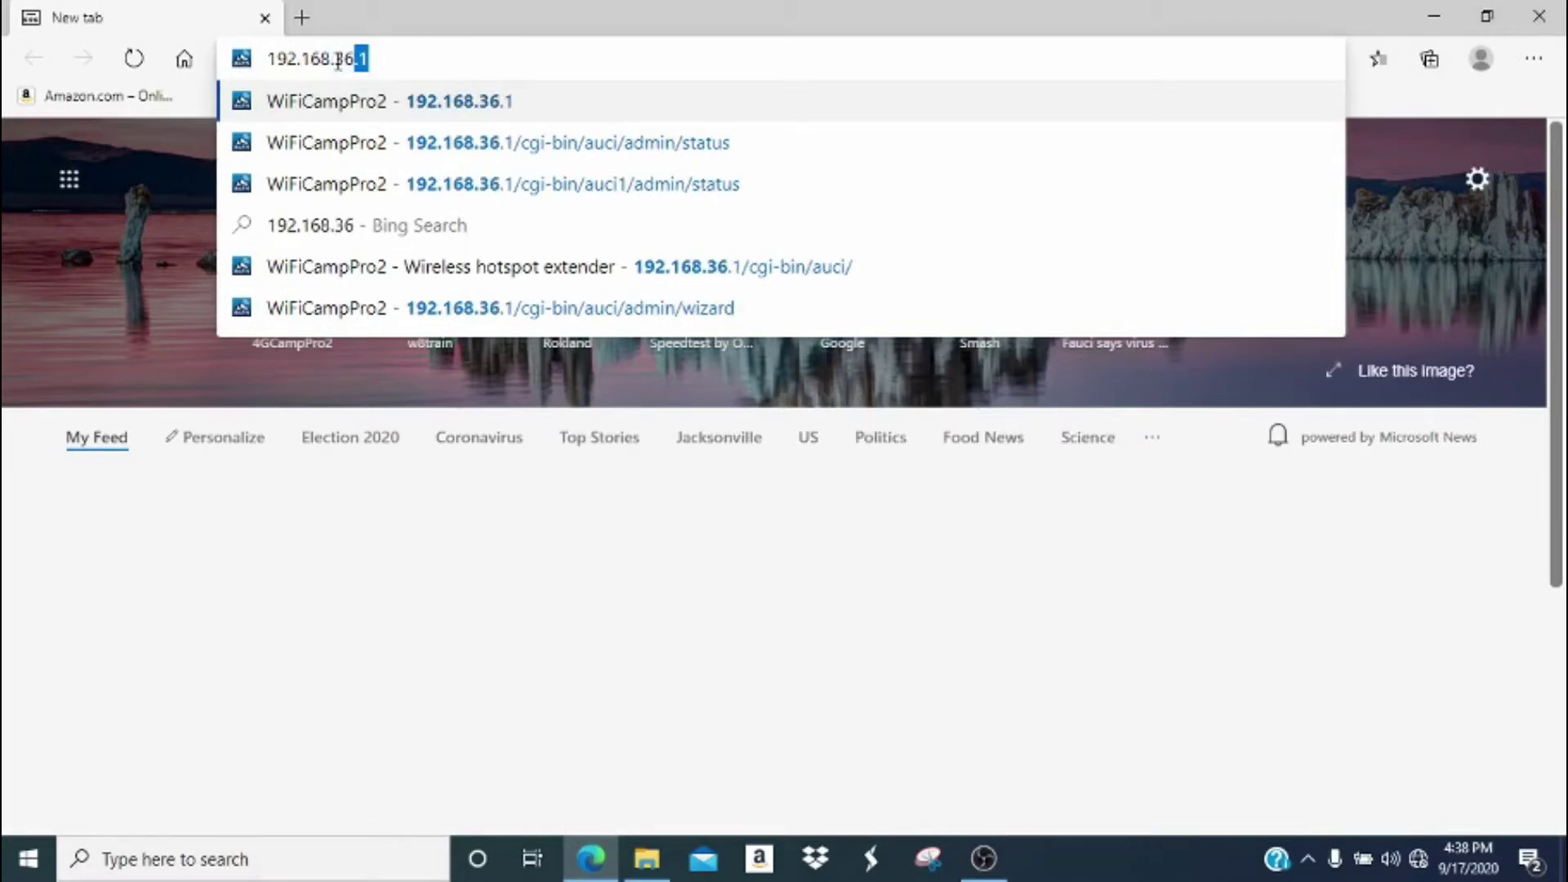
type(".1")
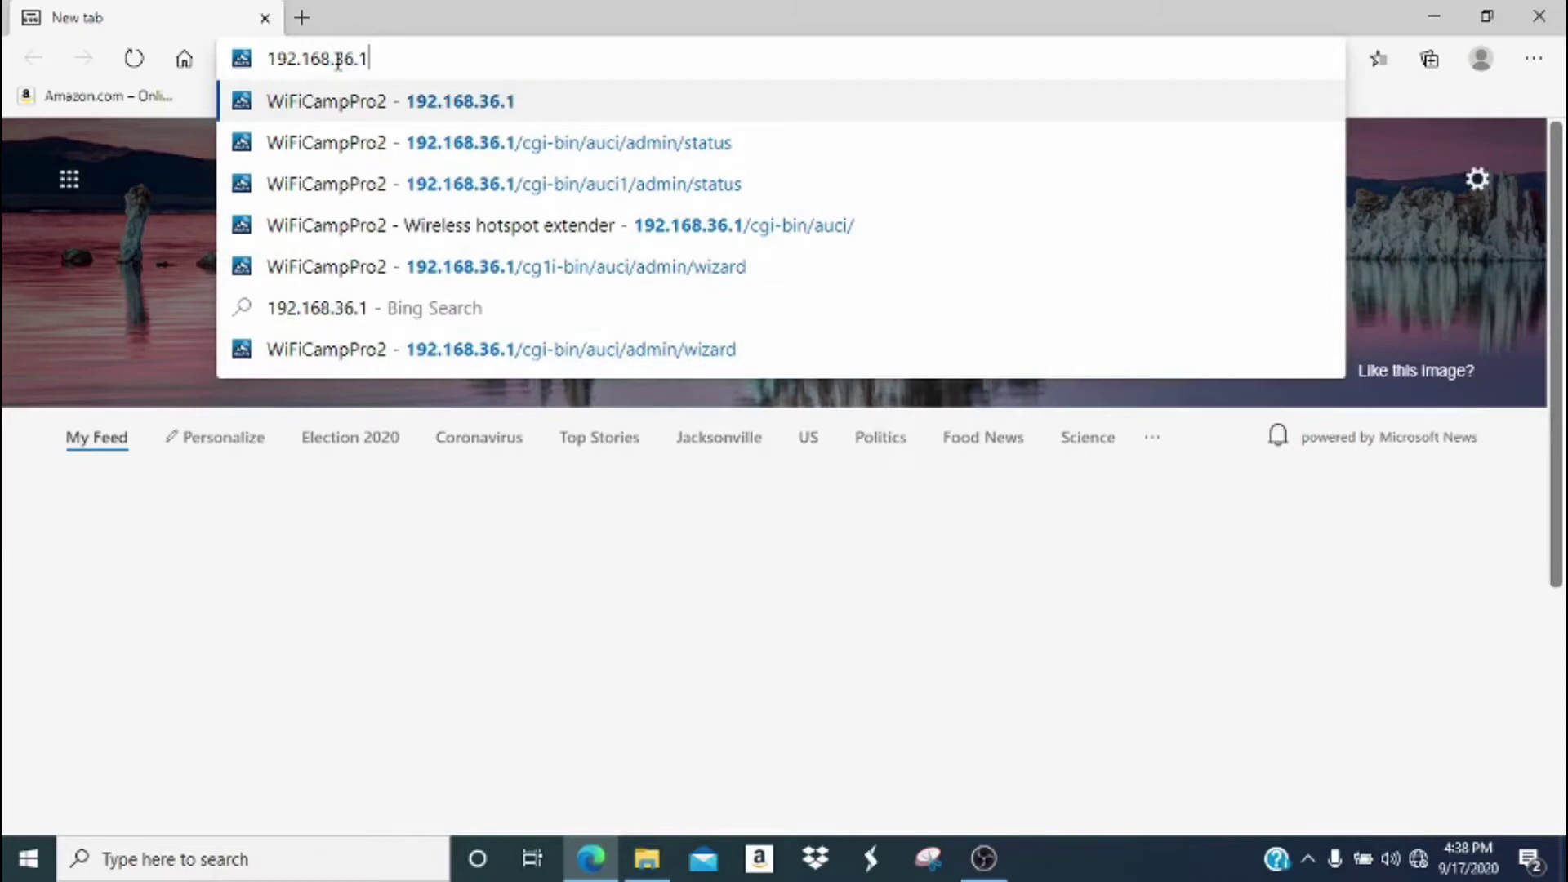
key("Return")
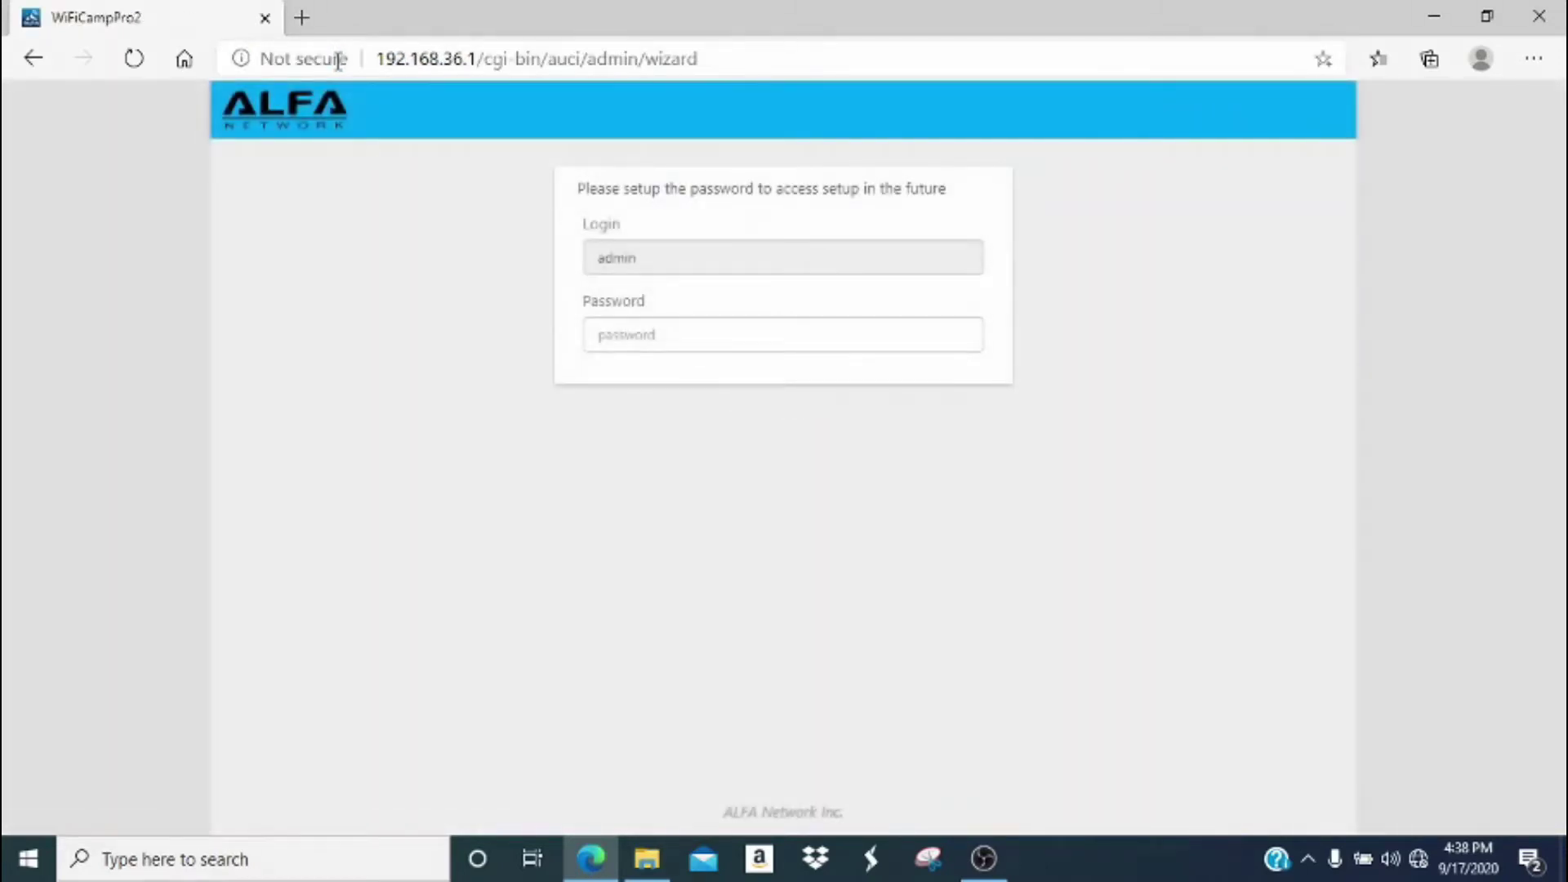
Enter the new admin password in both fields, reveal them to verify, and submit.
left_click(631, 331)
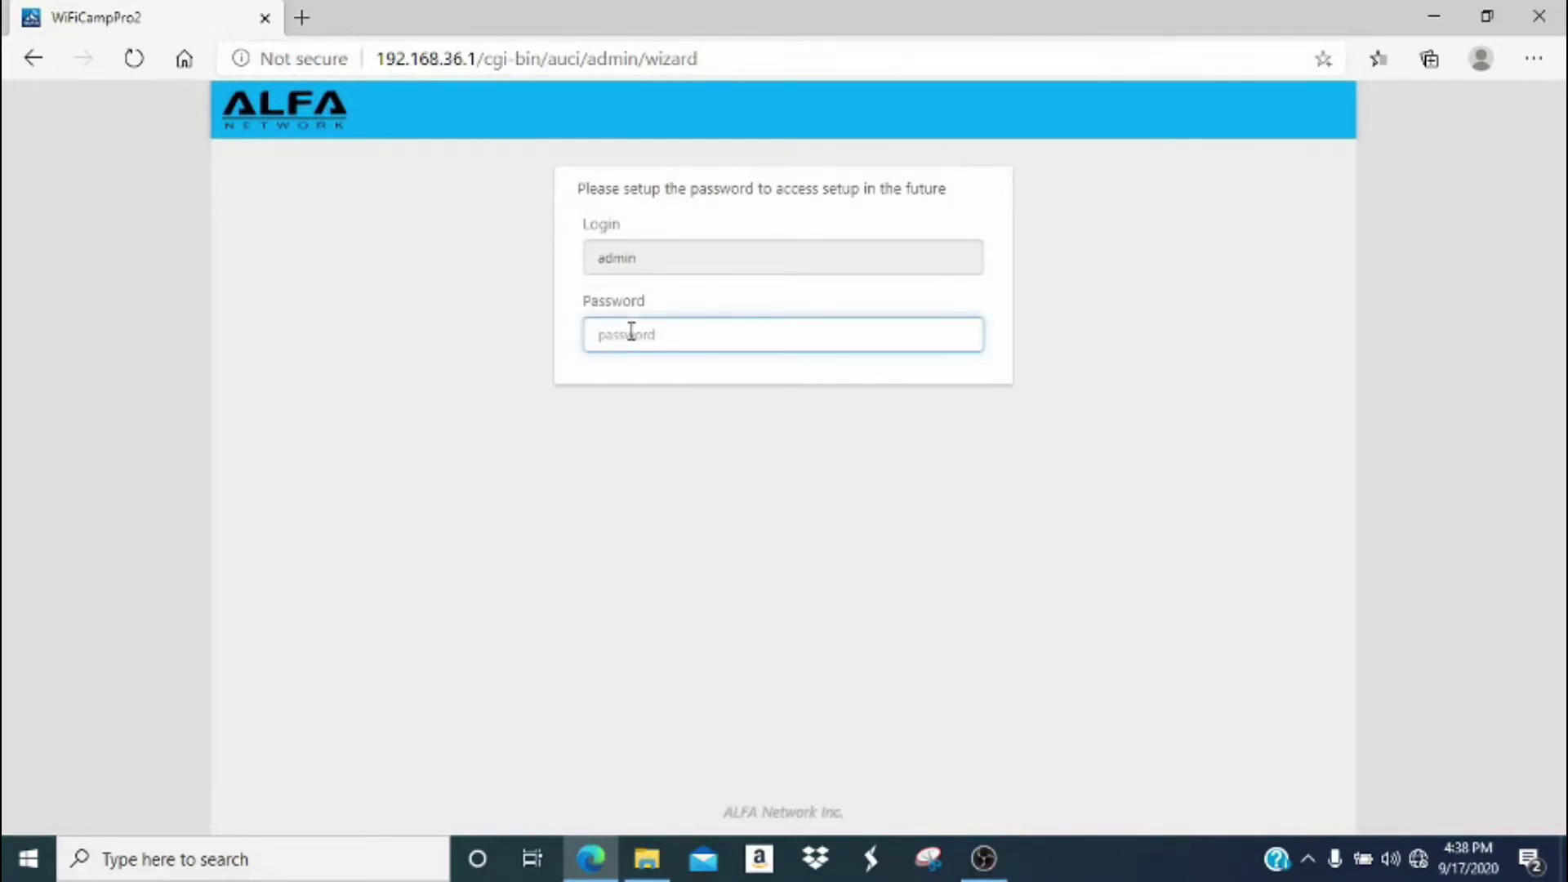
type("123")
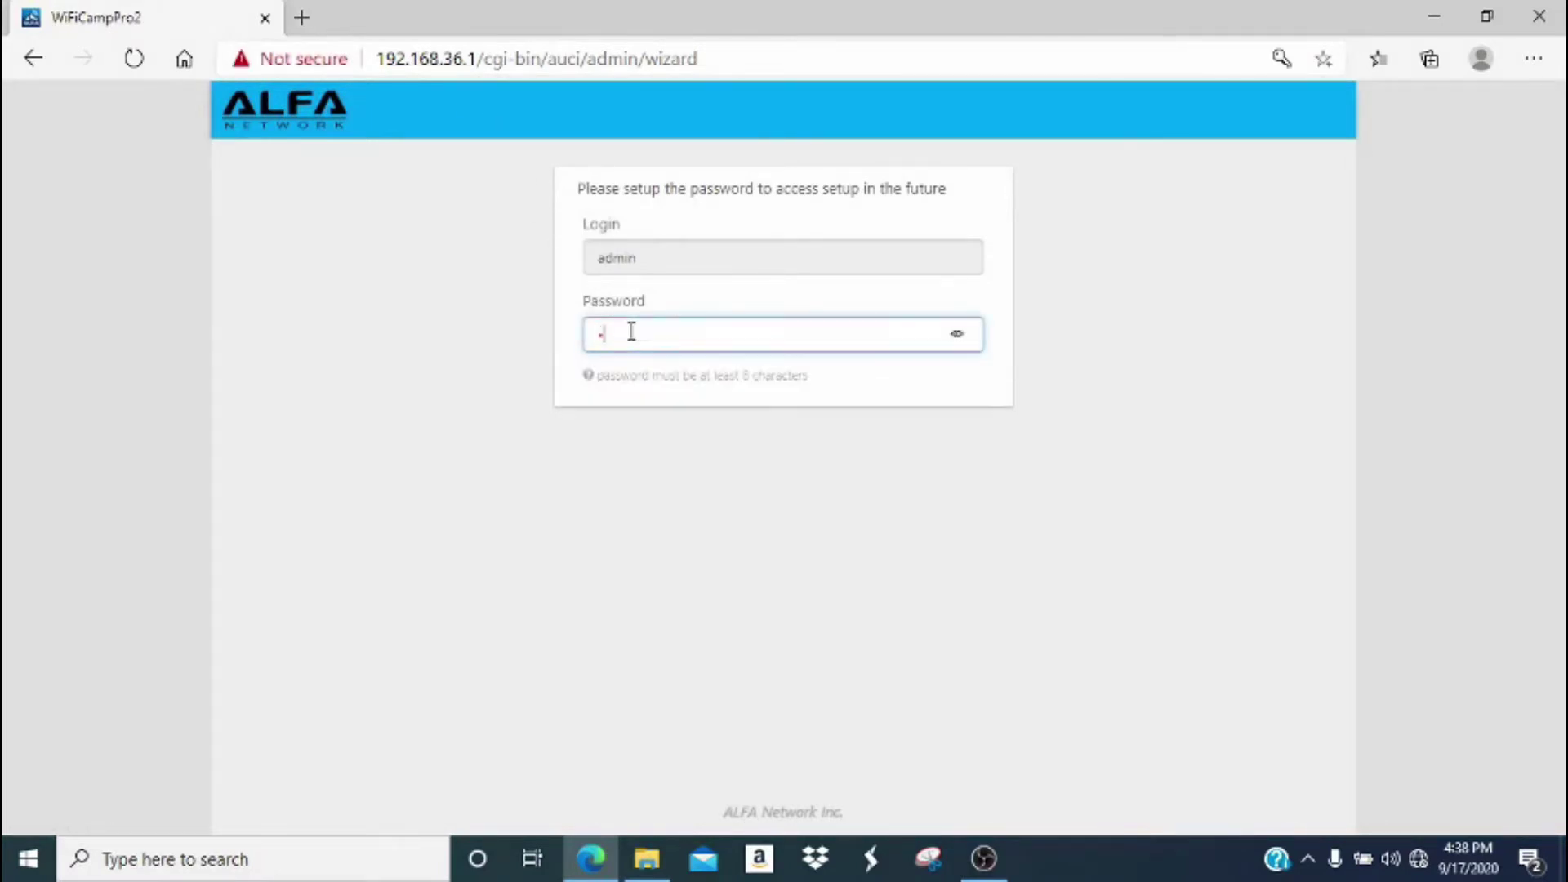
type("45678")
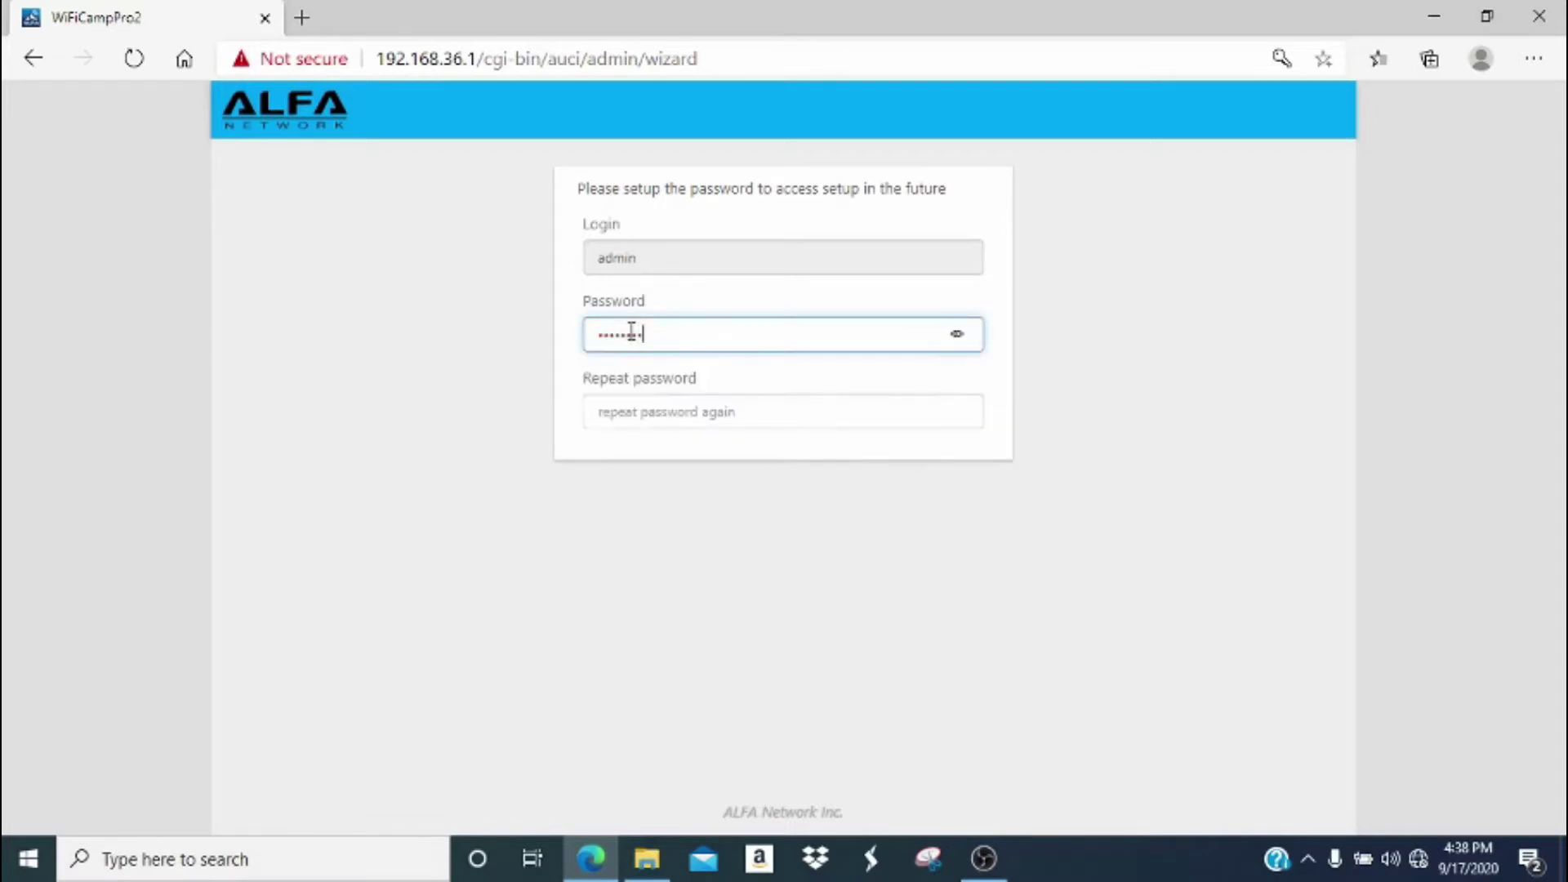
left_click(960, 335)
left_click(815, 399)
type("exa")
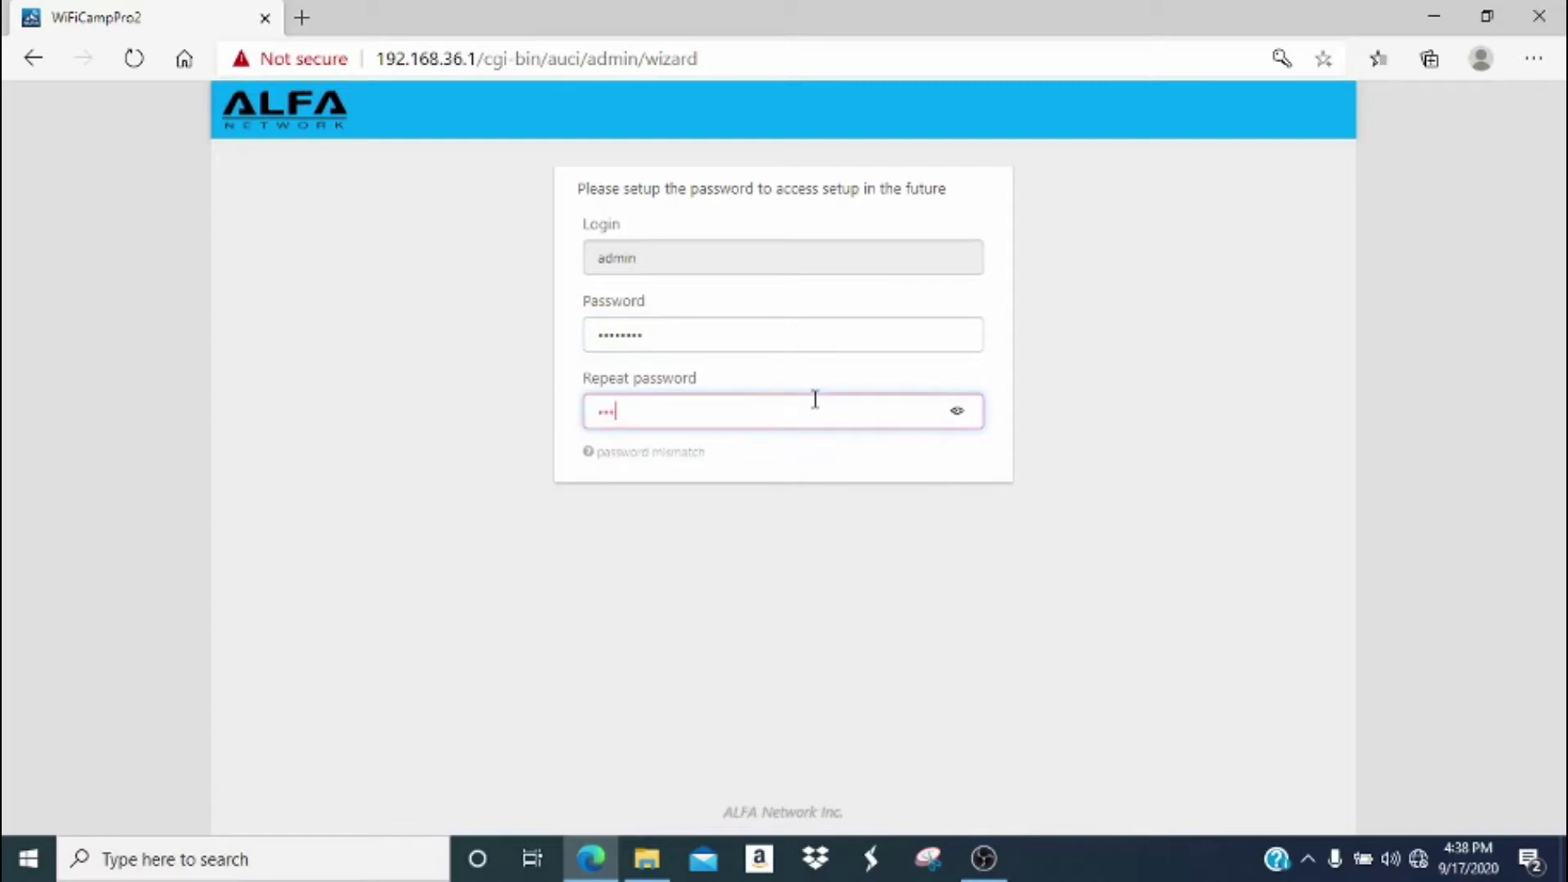
type("mple1")
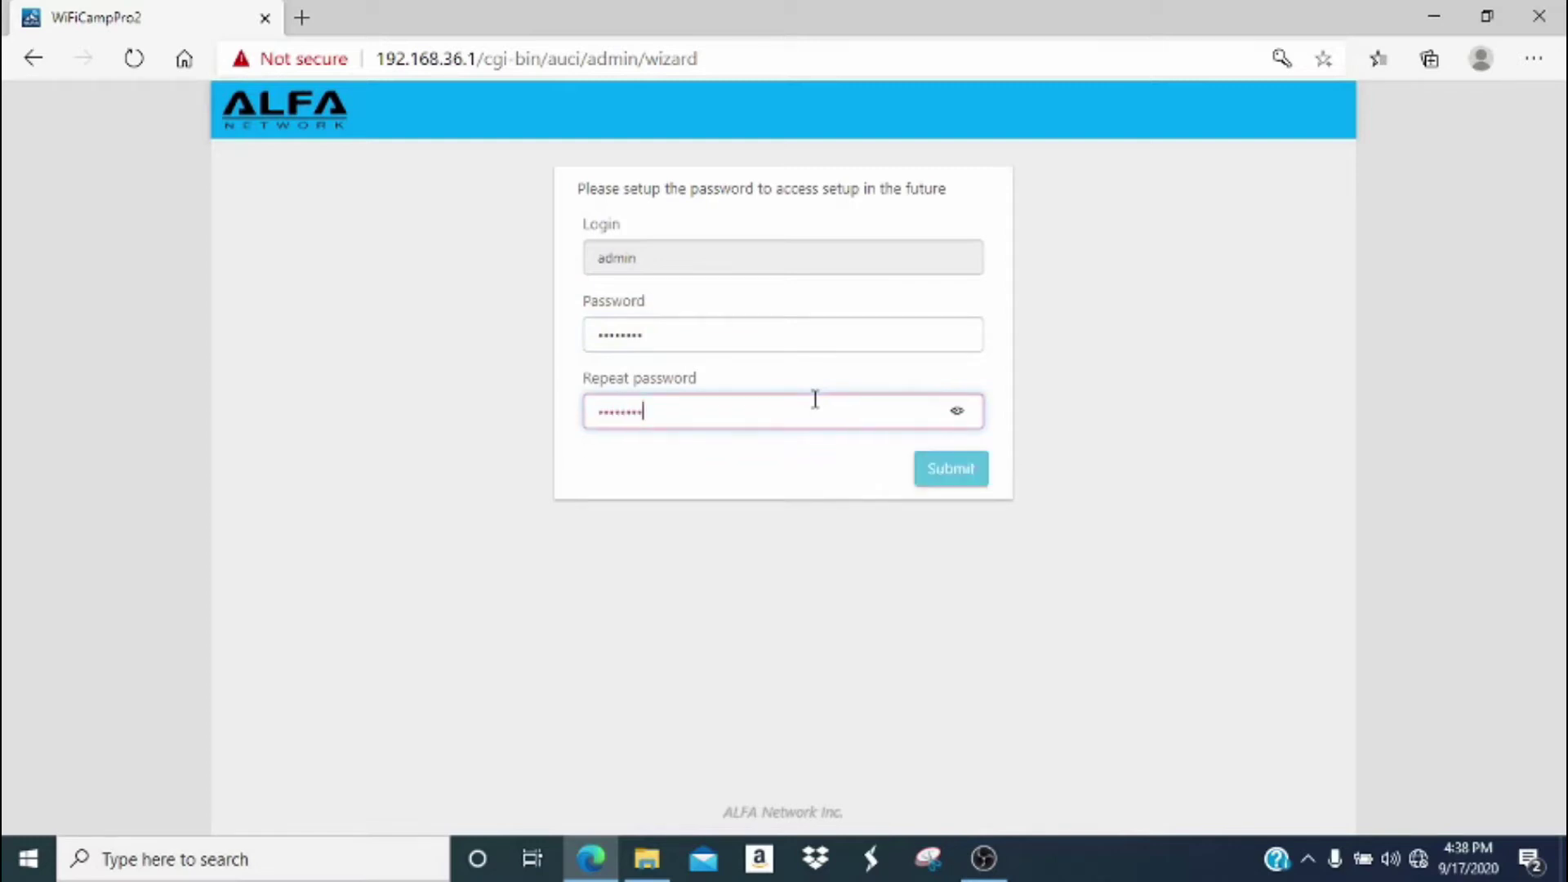
left_click(955, 410)
left_click(949, 475)
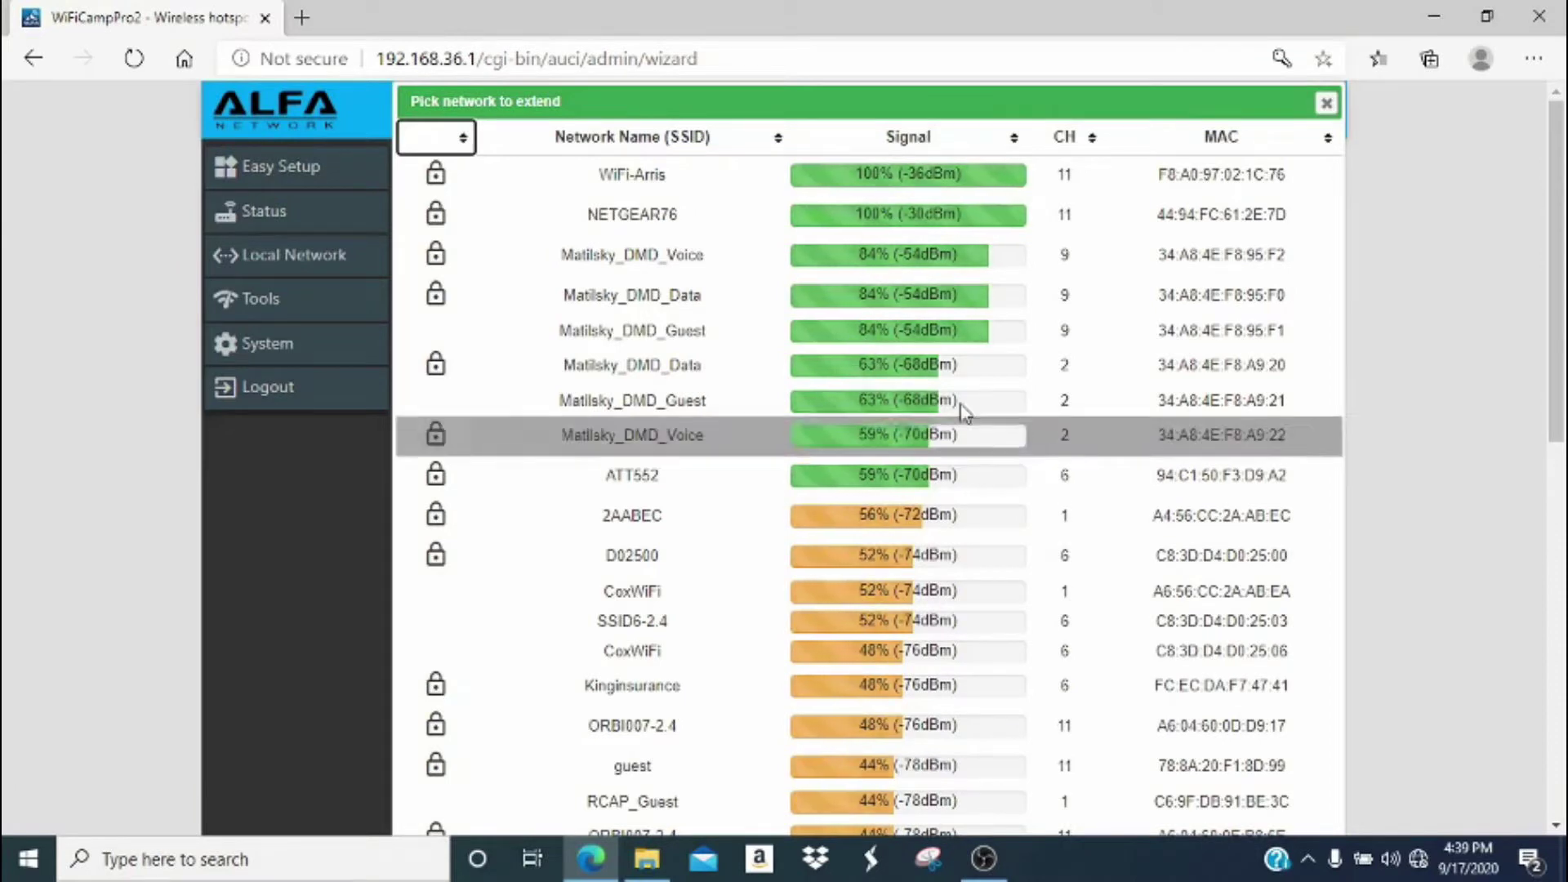
Select WiFi-Arris from the Pick network to extend list.
left_click(1120, 174)
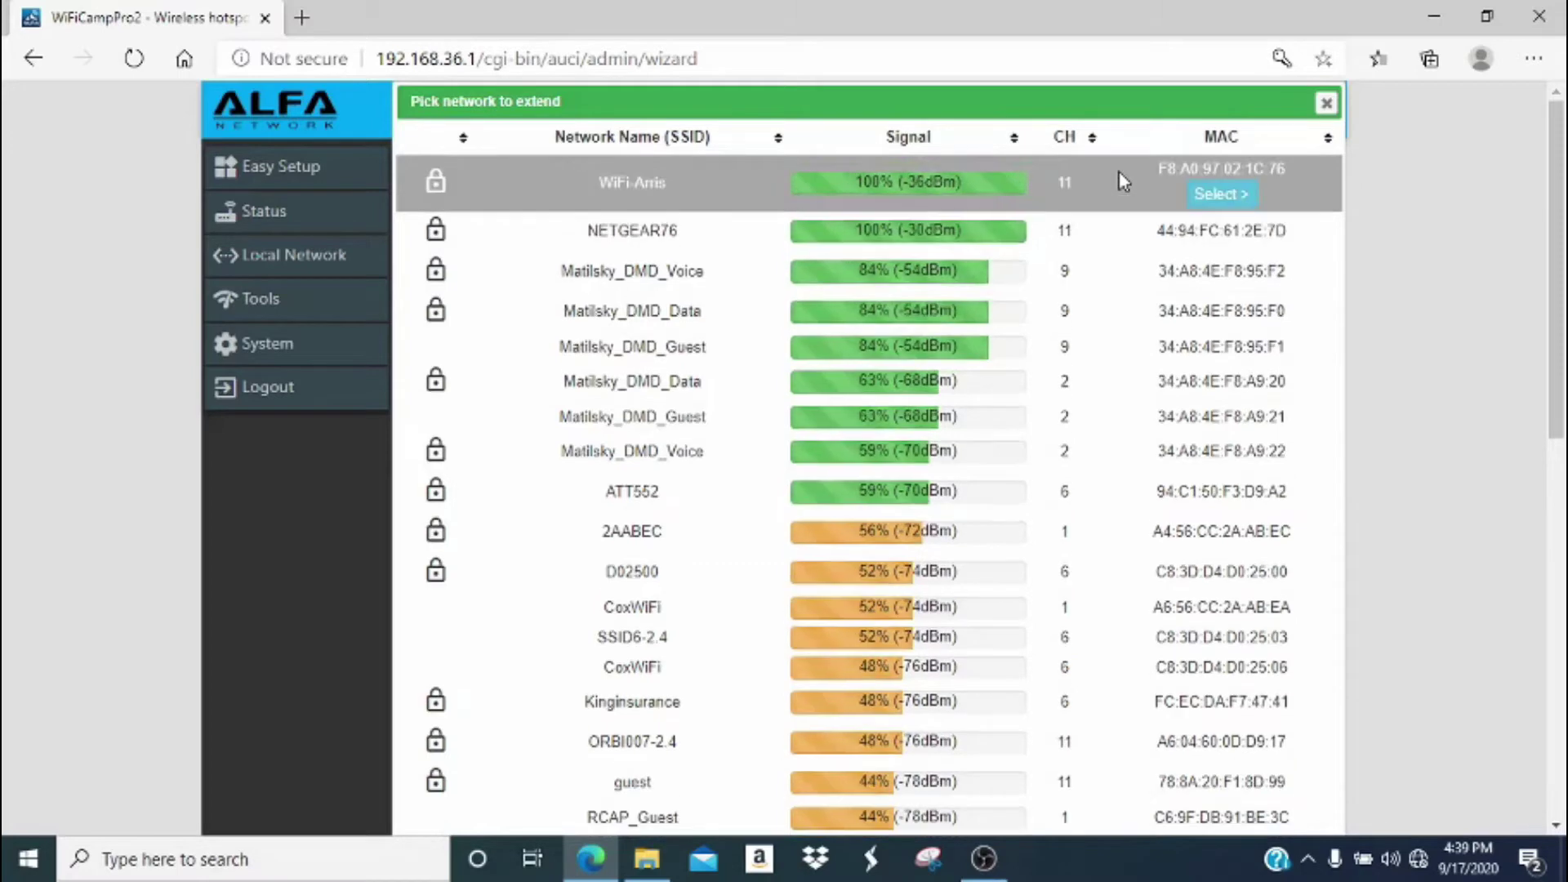
left_click(1211, 198)
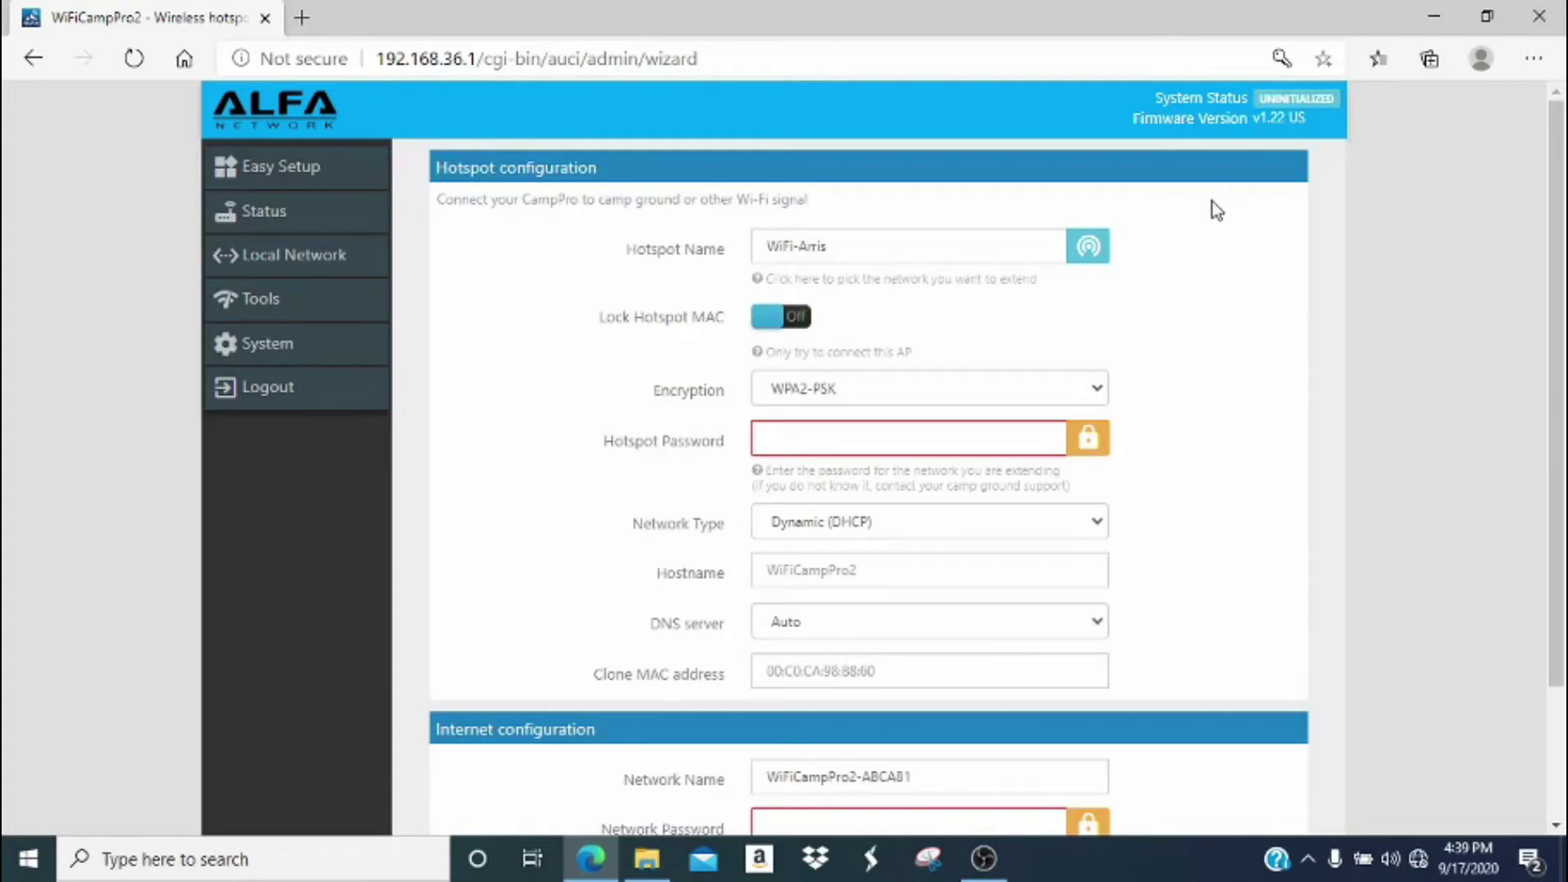
Enter the WiFi-Arris network password in the hotspot configuration.
left_click(919, 437)
type("•••")
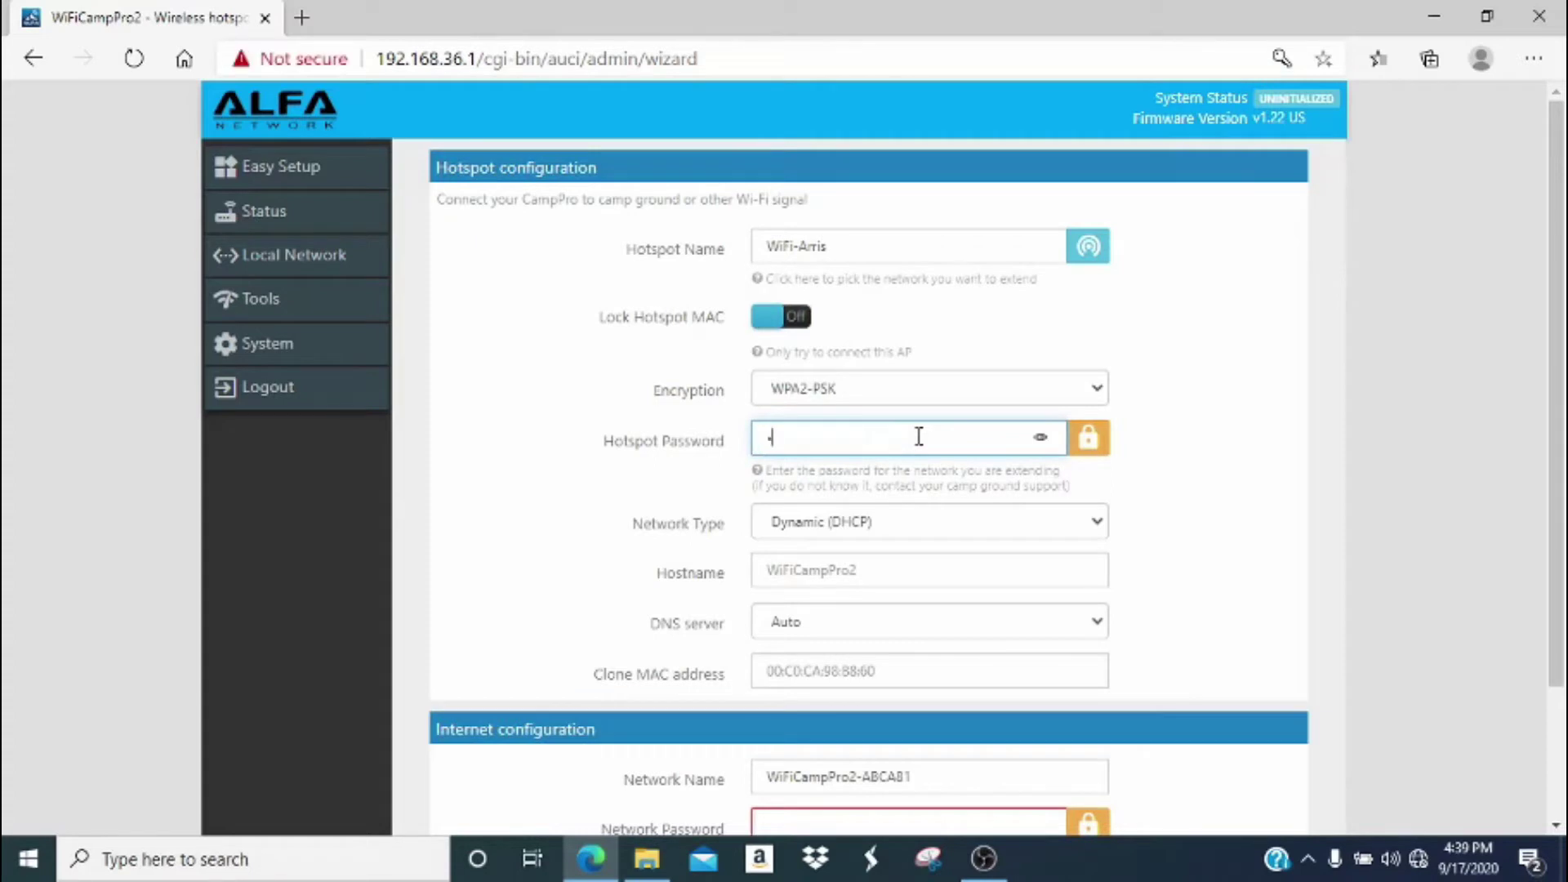
type("••••••")
scroll(919, 437, "down", 2)
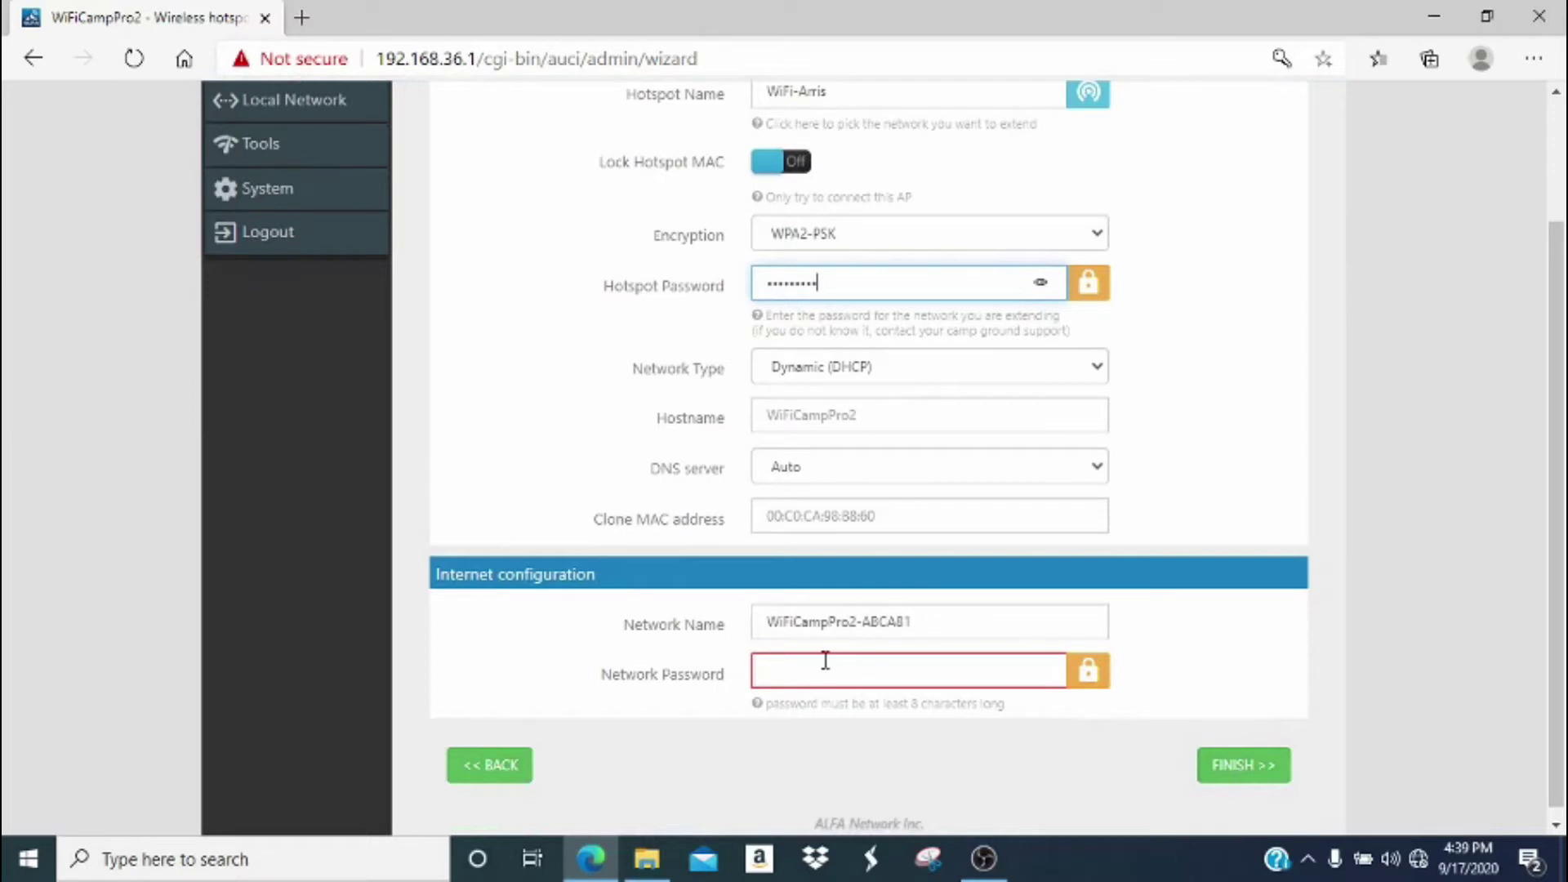
Set a password for the WiFiCampPro2-ABCA81 network and finish the wizard.
left_click(825, 660)
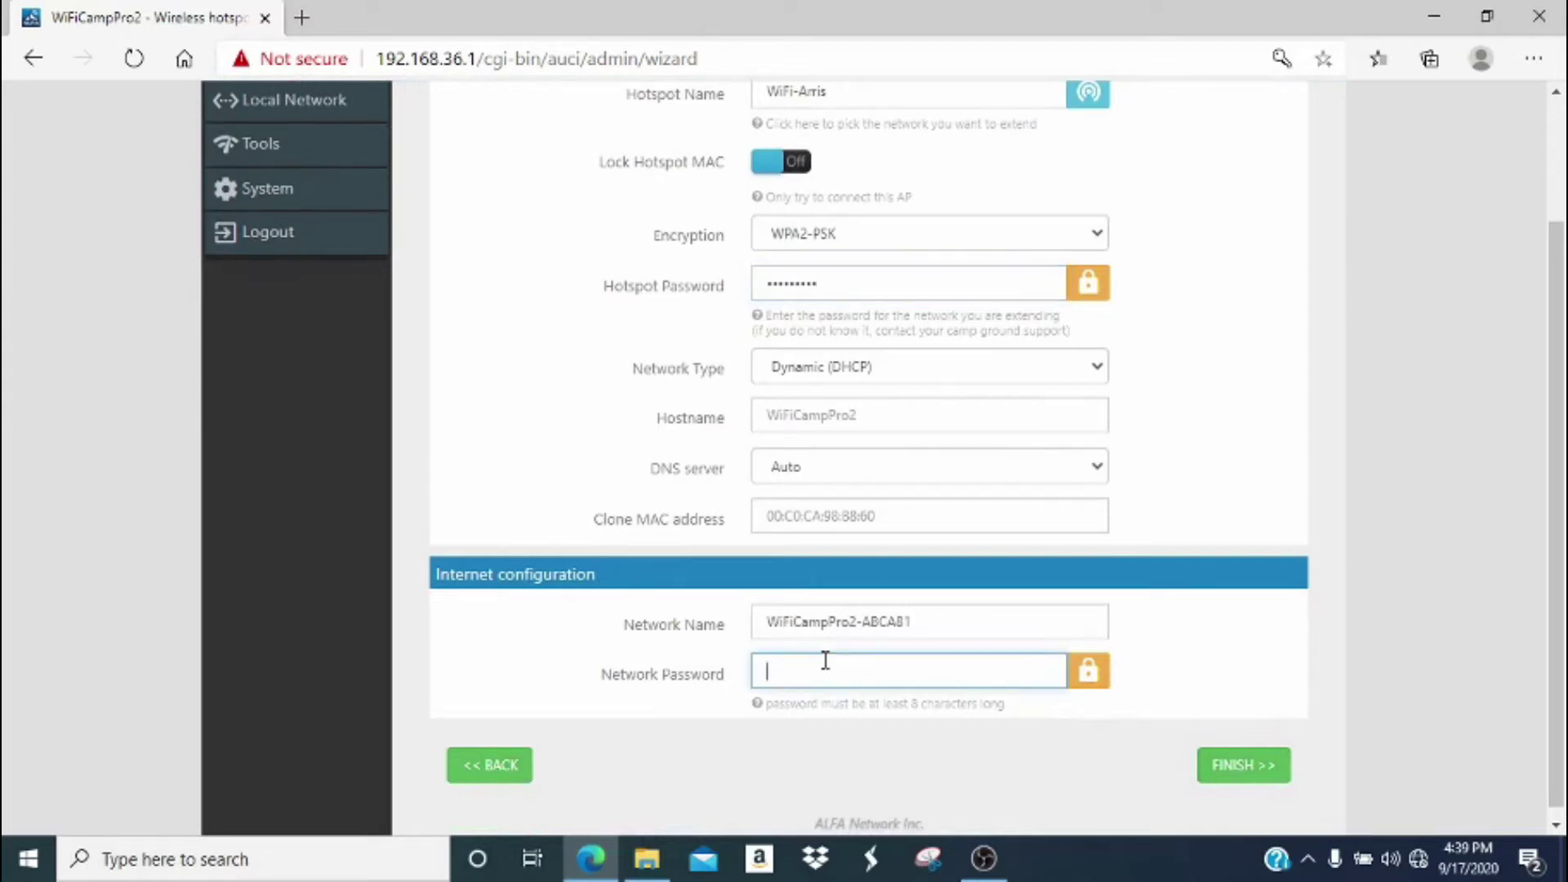
type("••")
key("BackSpace")
key("BackSpace")
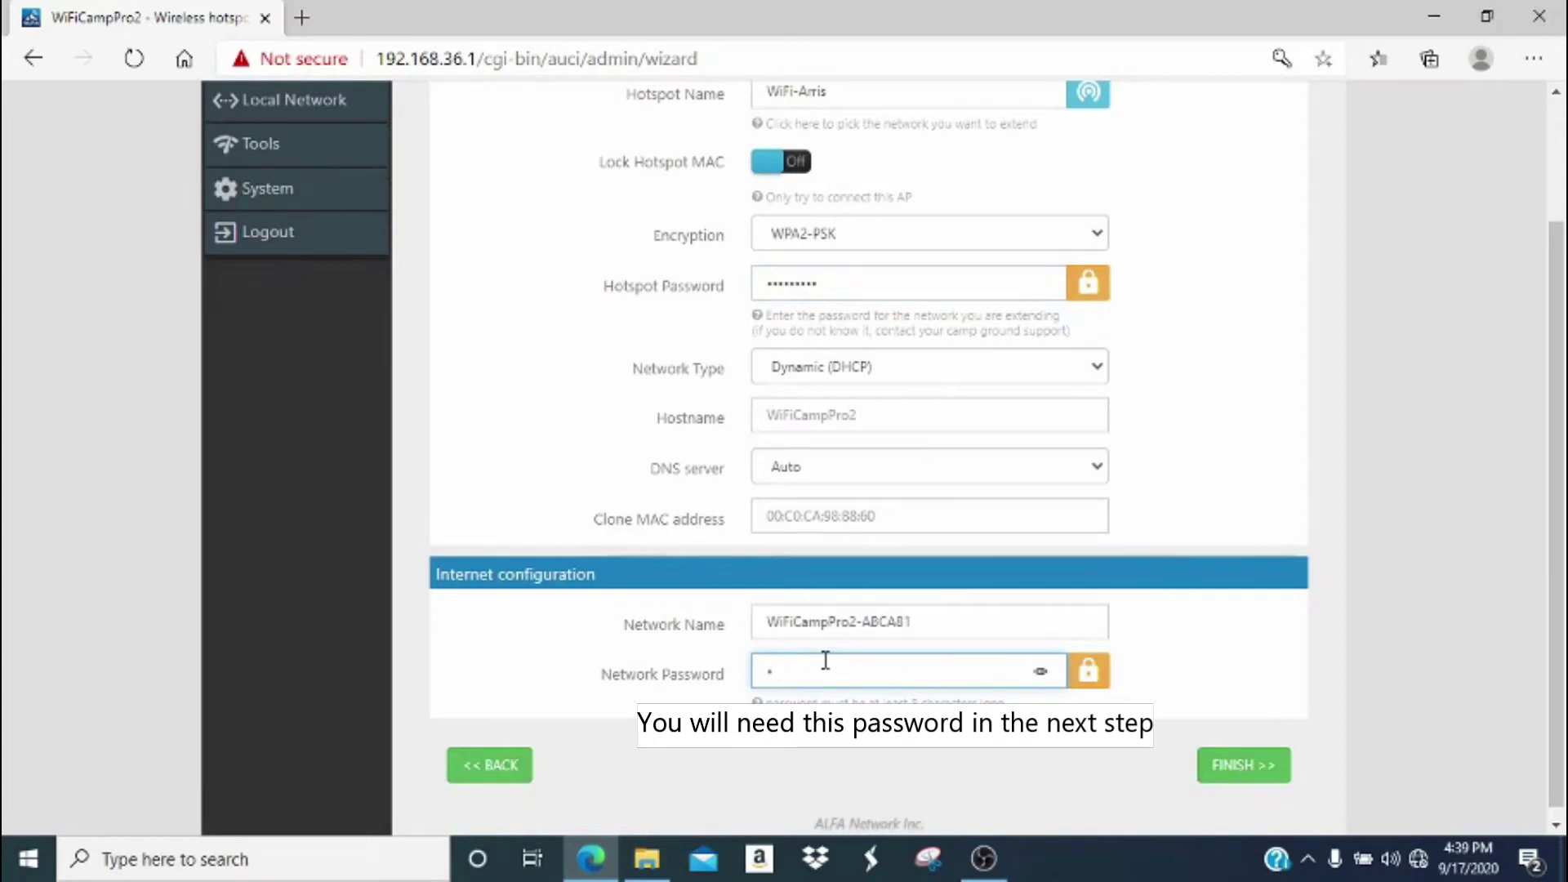
type("••••••••")
left_click(1221, 766)
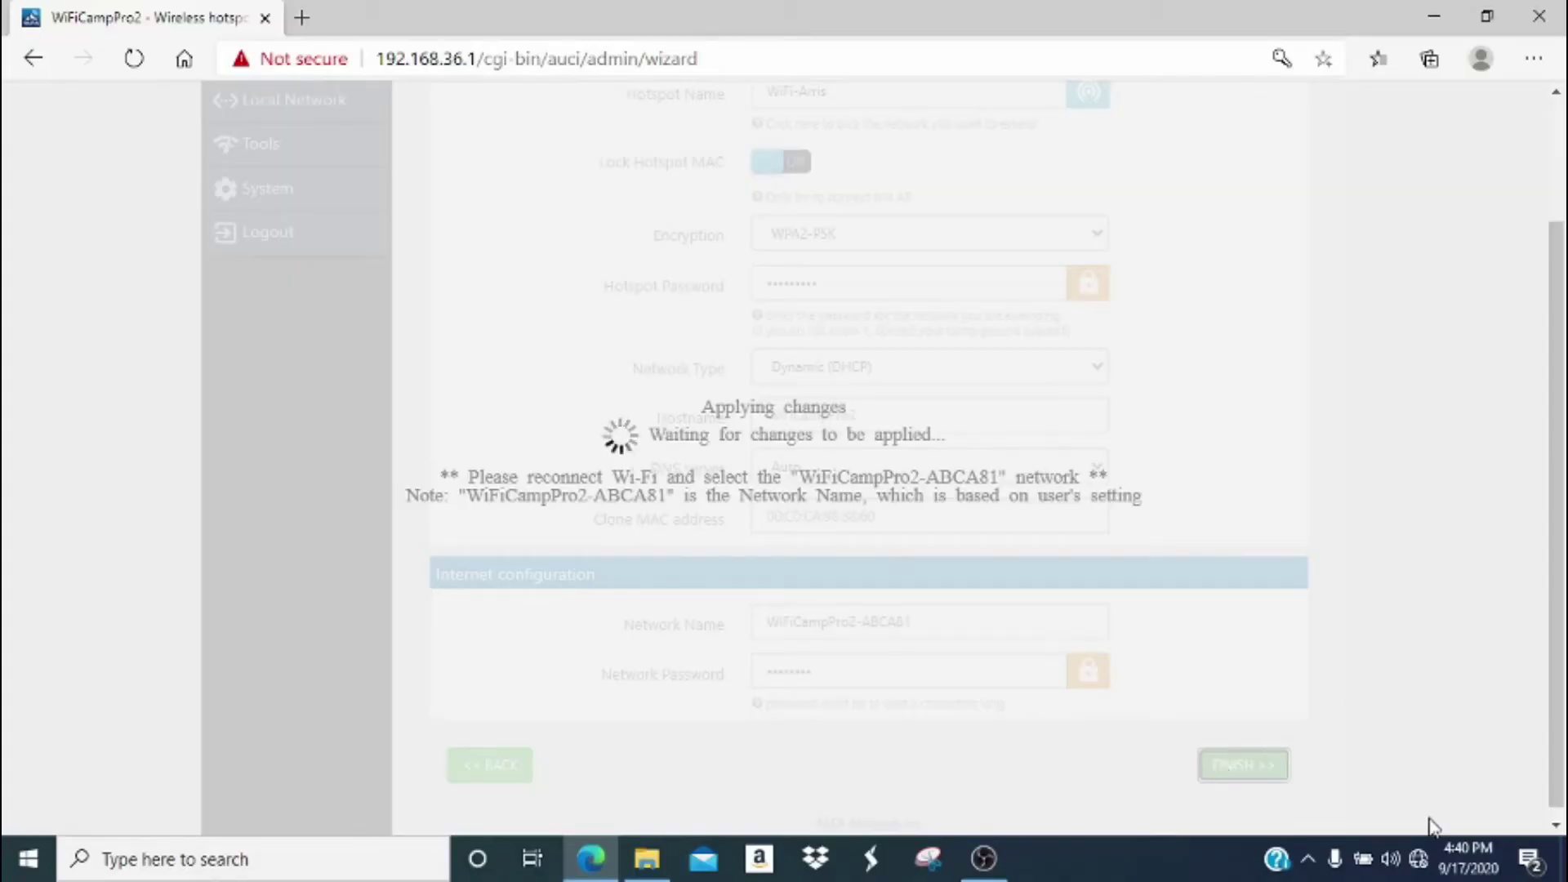
left_click(1418, 872)
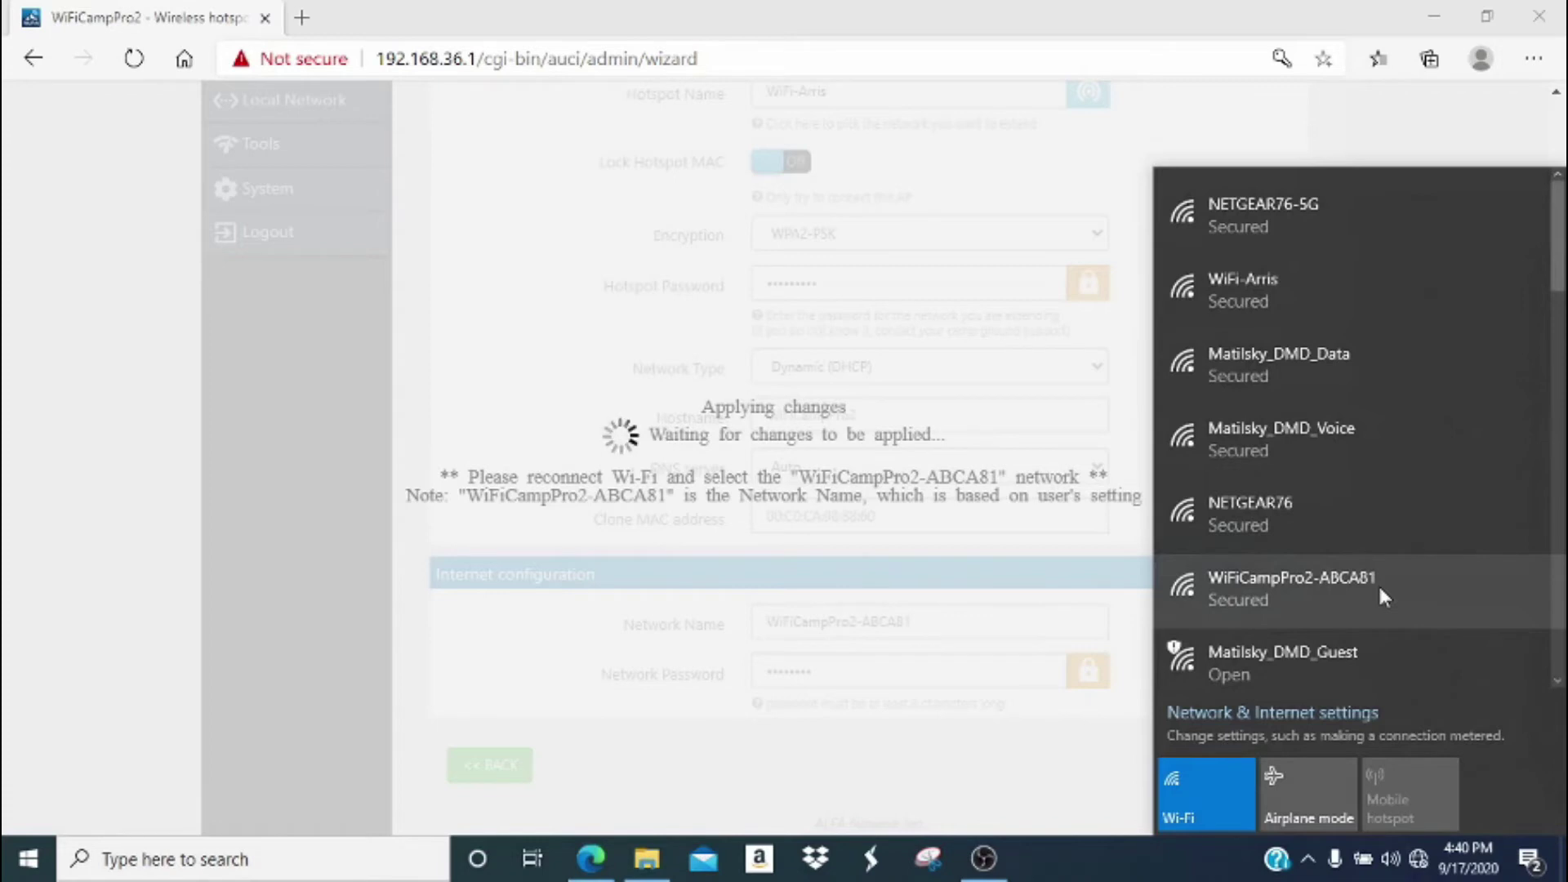
Reconnect to the now-secured WiFiCampPro2-ABCA81 with its new key and allow discovery.
left_click(1380, 589)
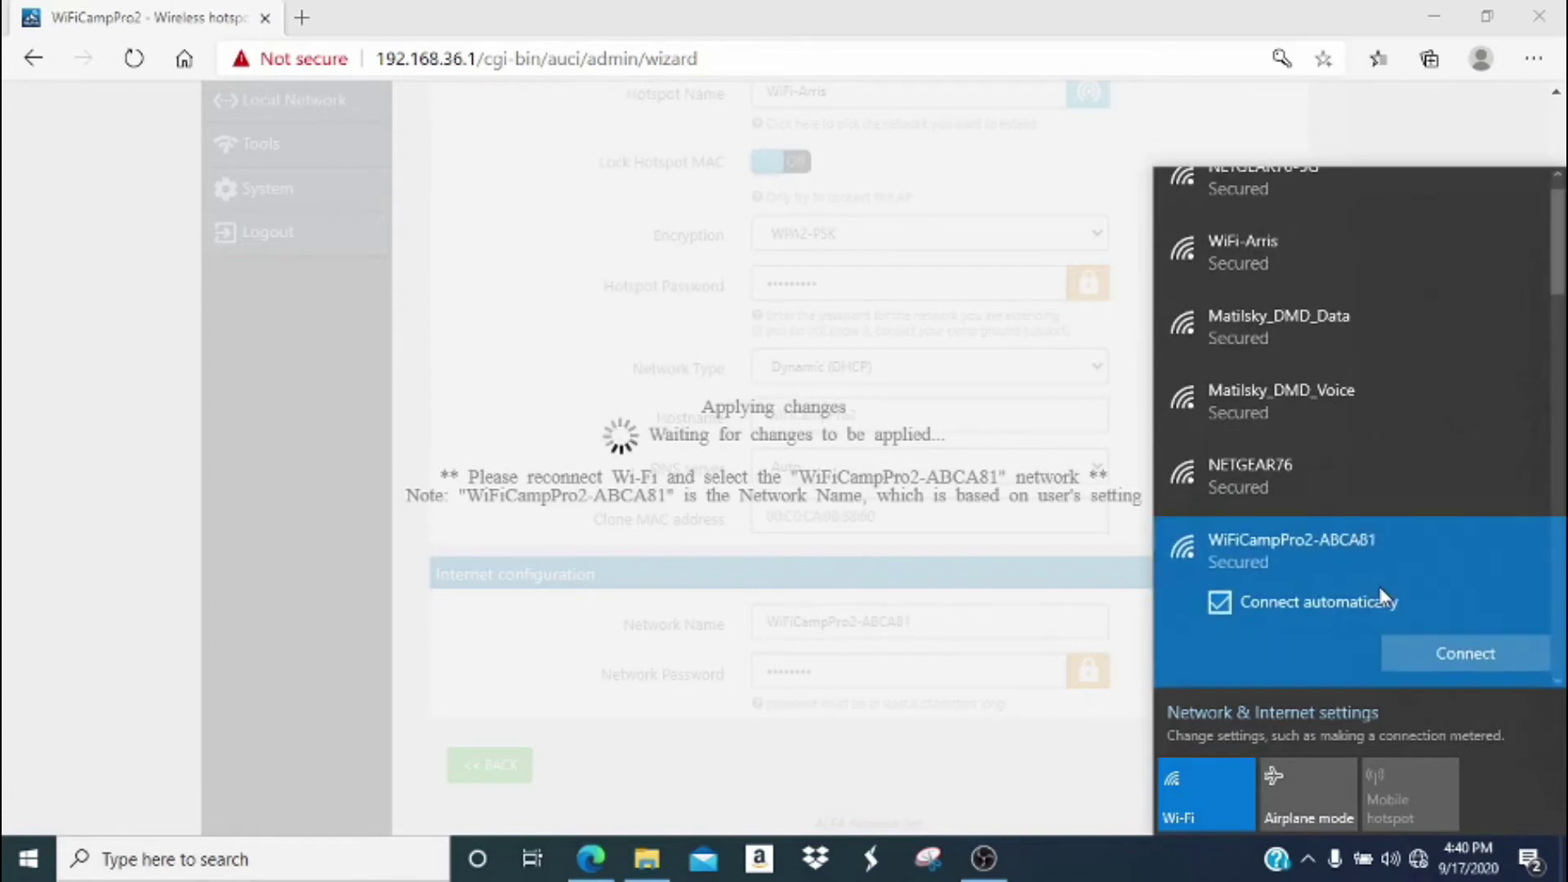
left_click(1415, 639)
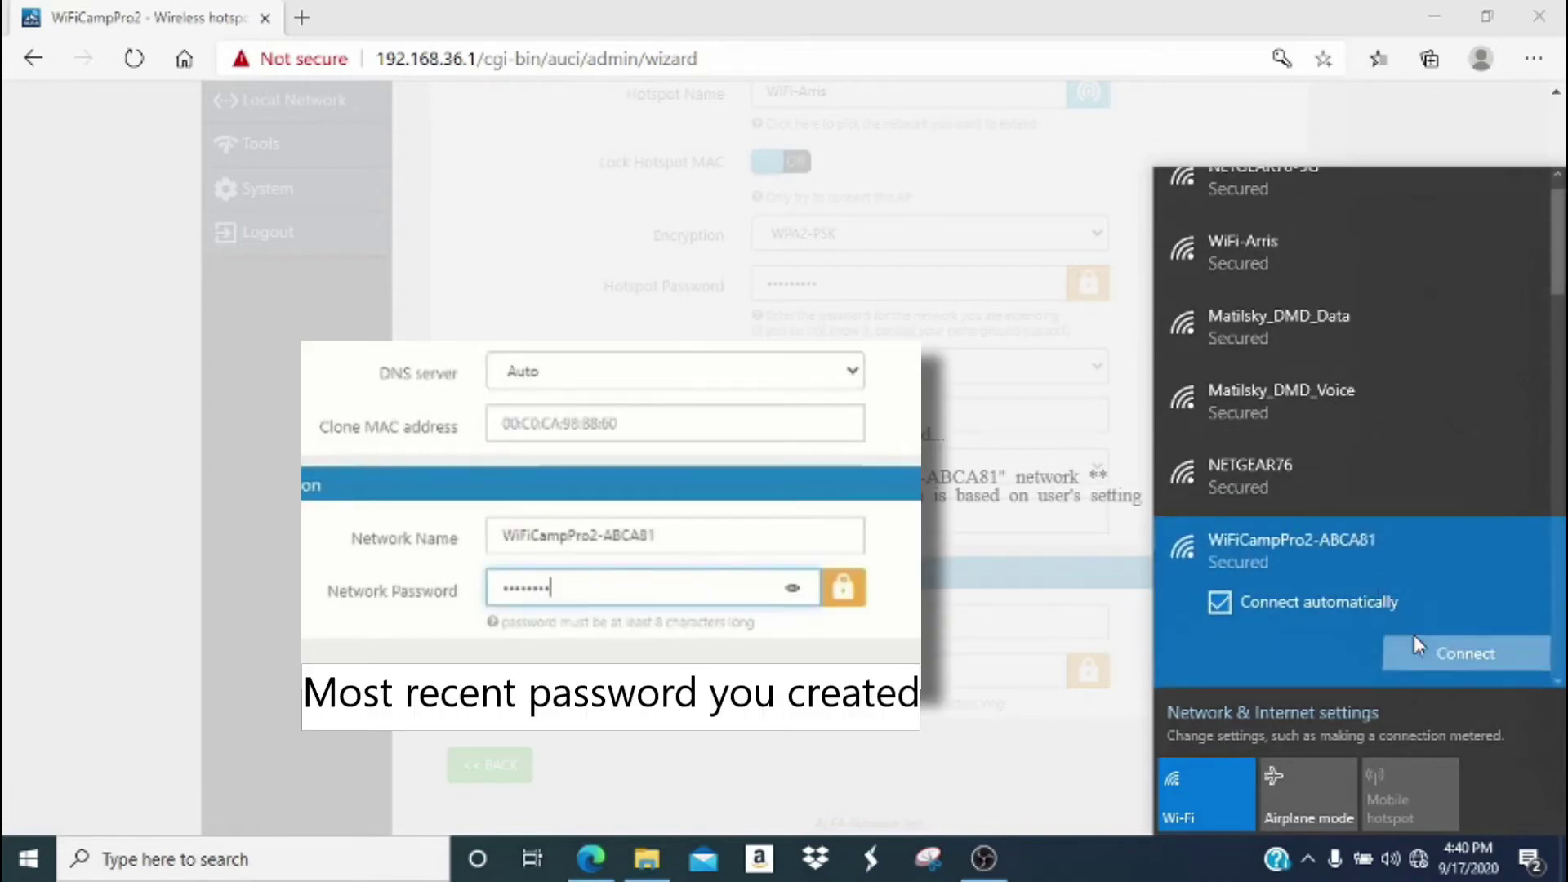
type("•••")
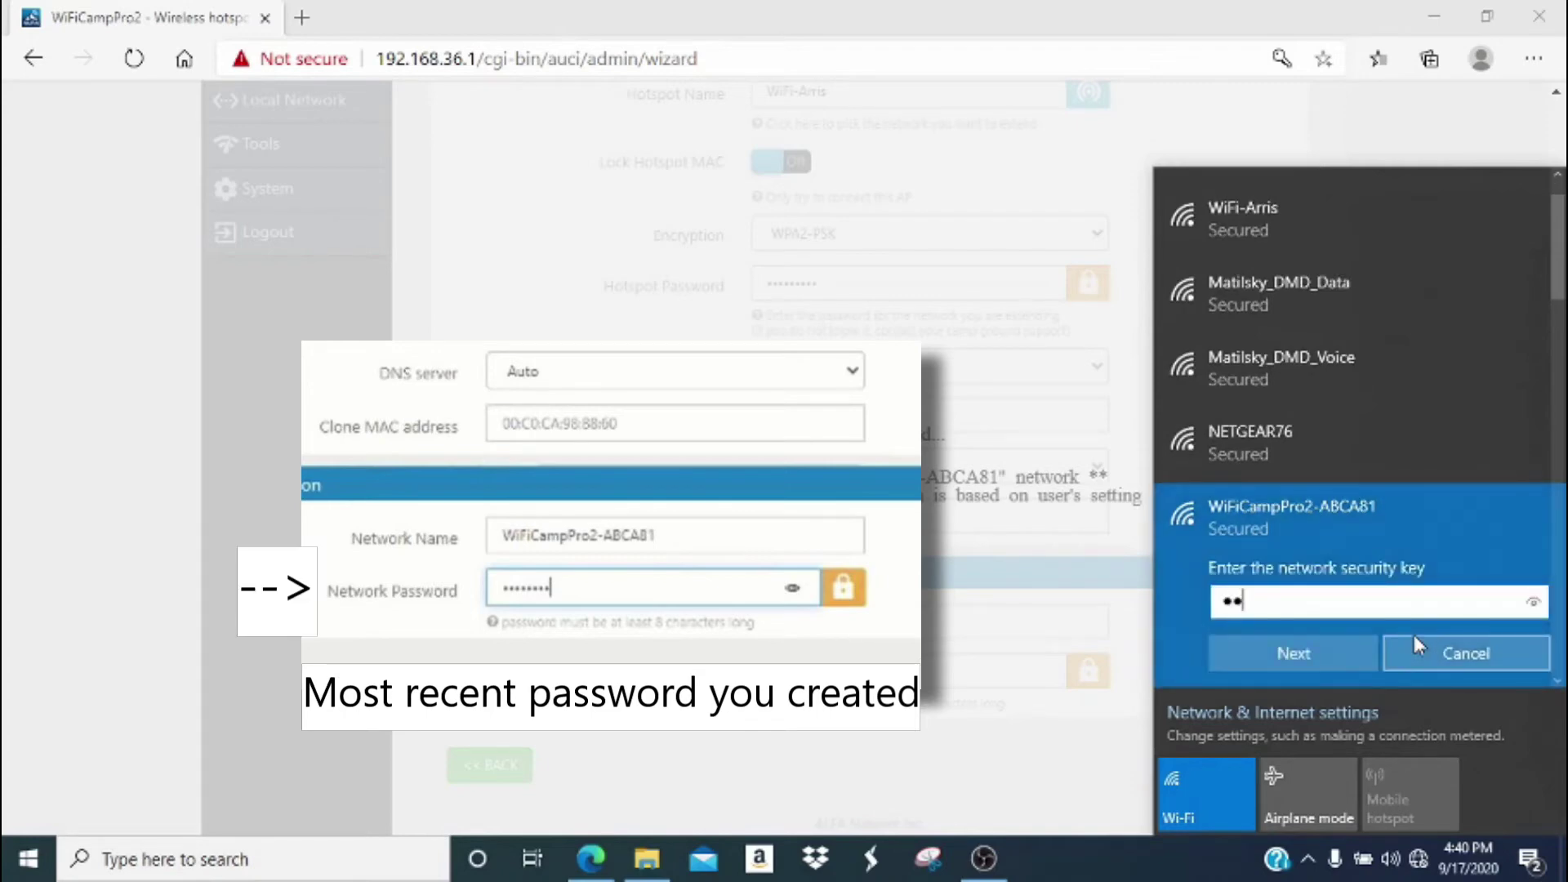
type("••••••")
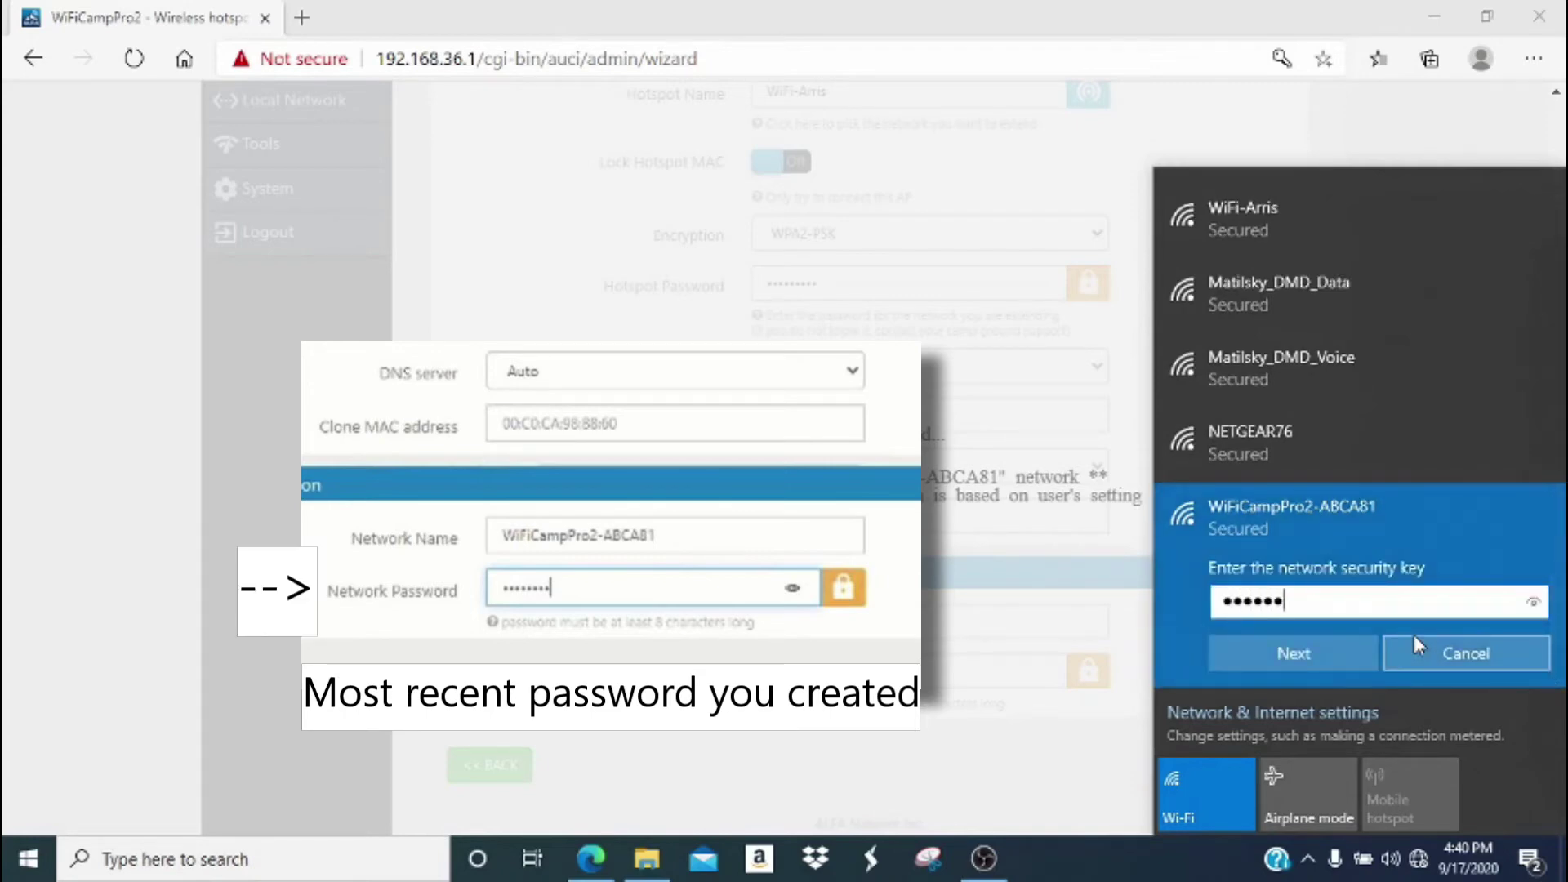
left_click(1360, 645)
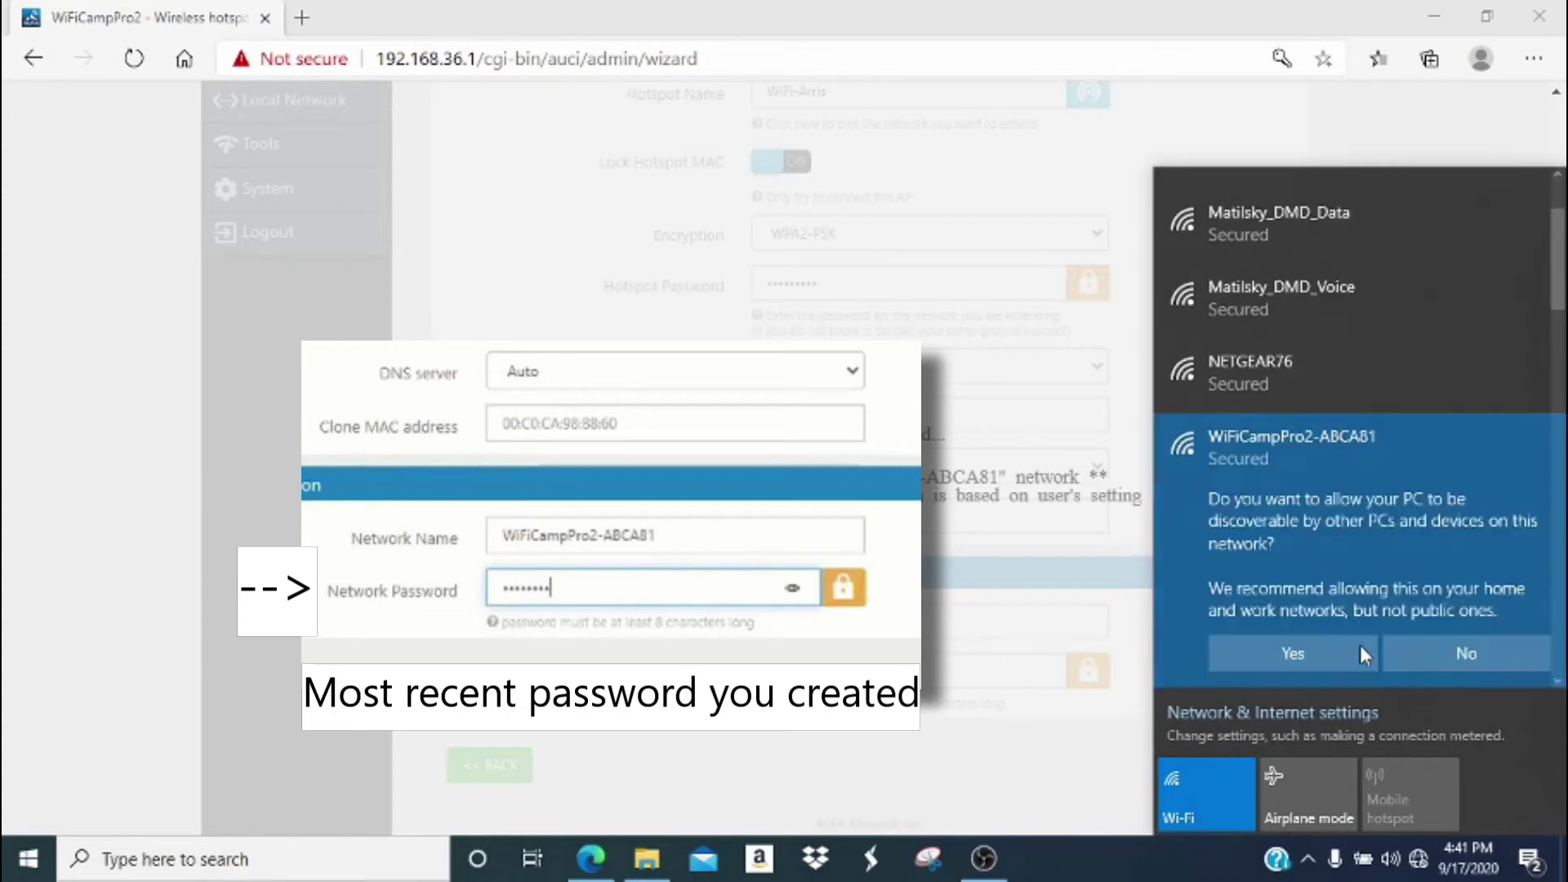
left_click(1293, 654)
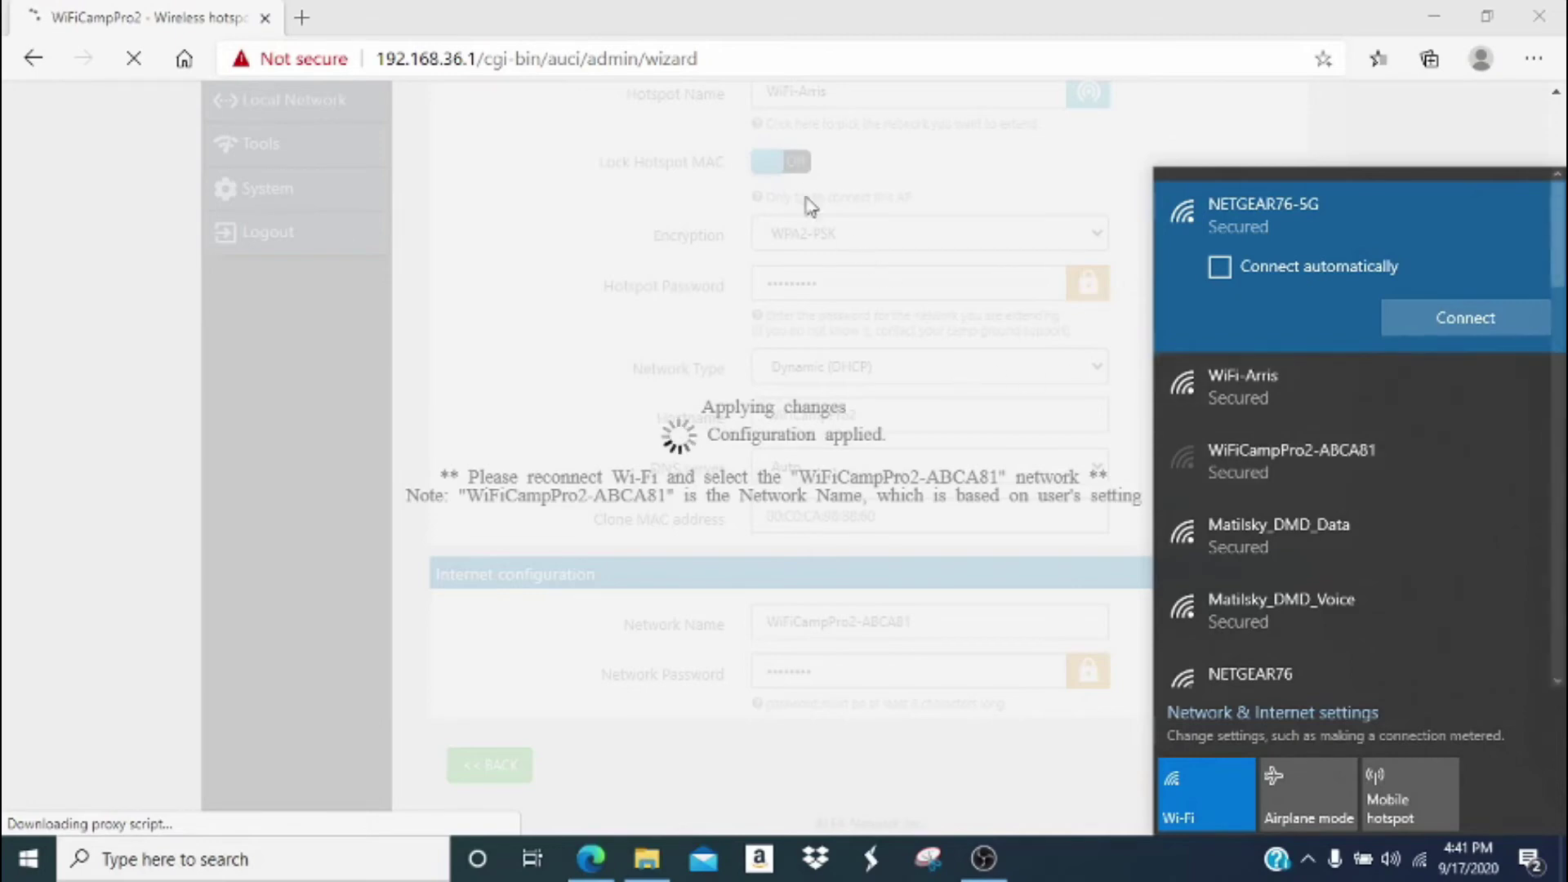
Reload 192.168.36.1 to see the status page report Internet connected via WiFi-Arris.
left_click(743, 64)
type("1")
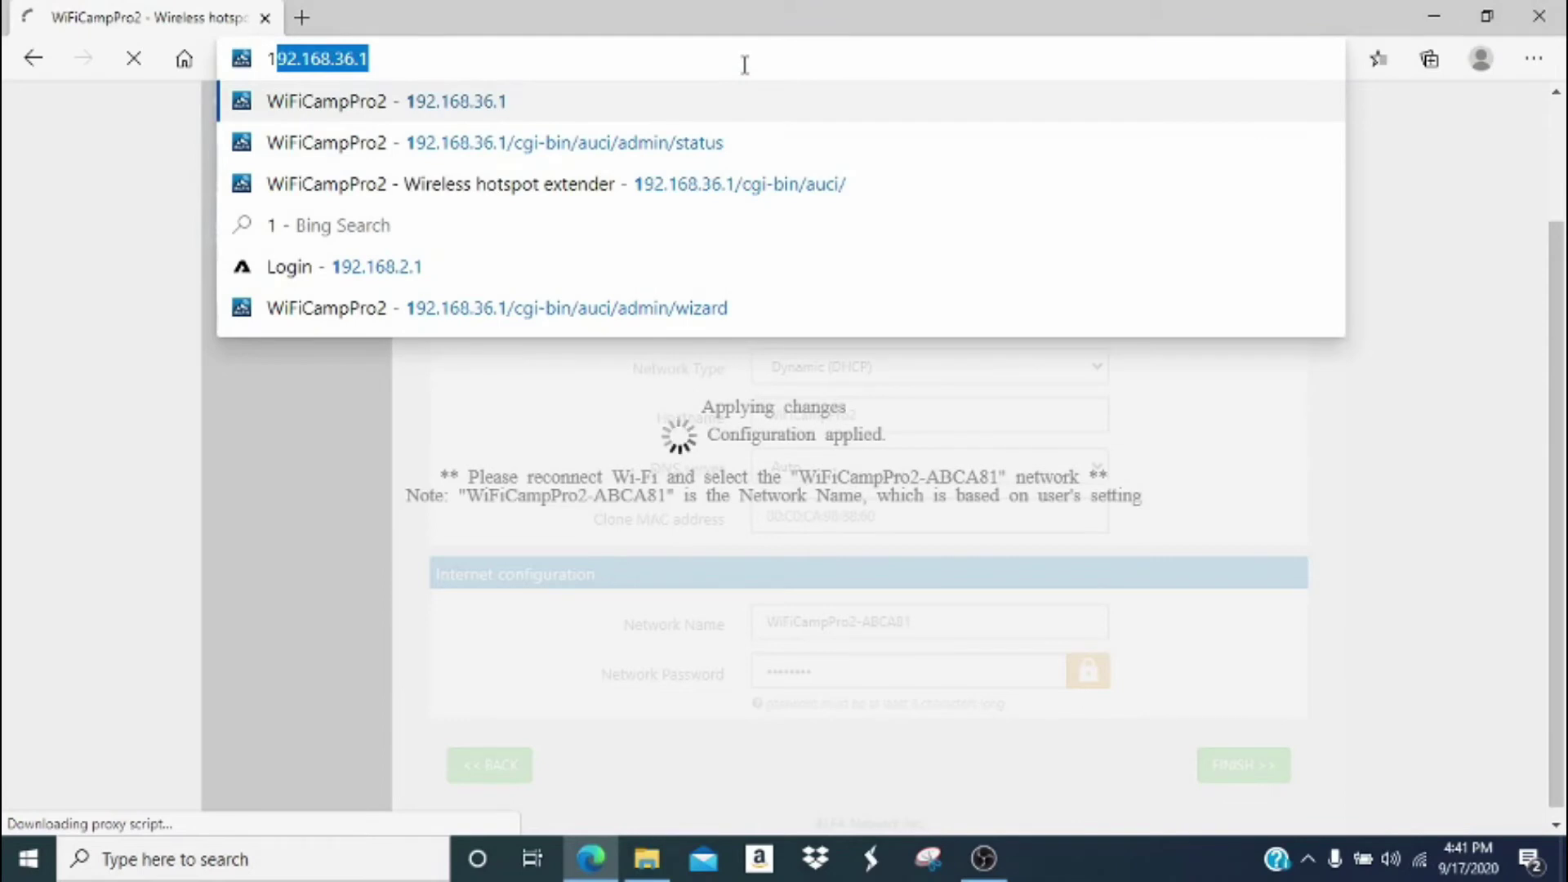
key("Return")
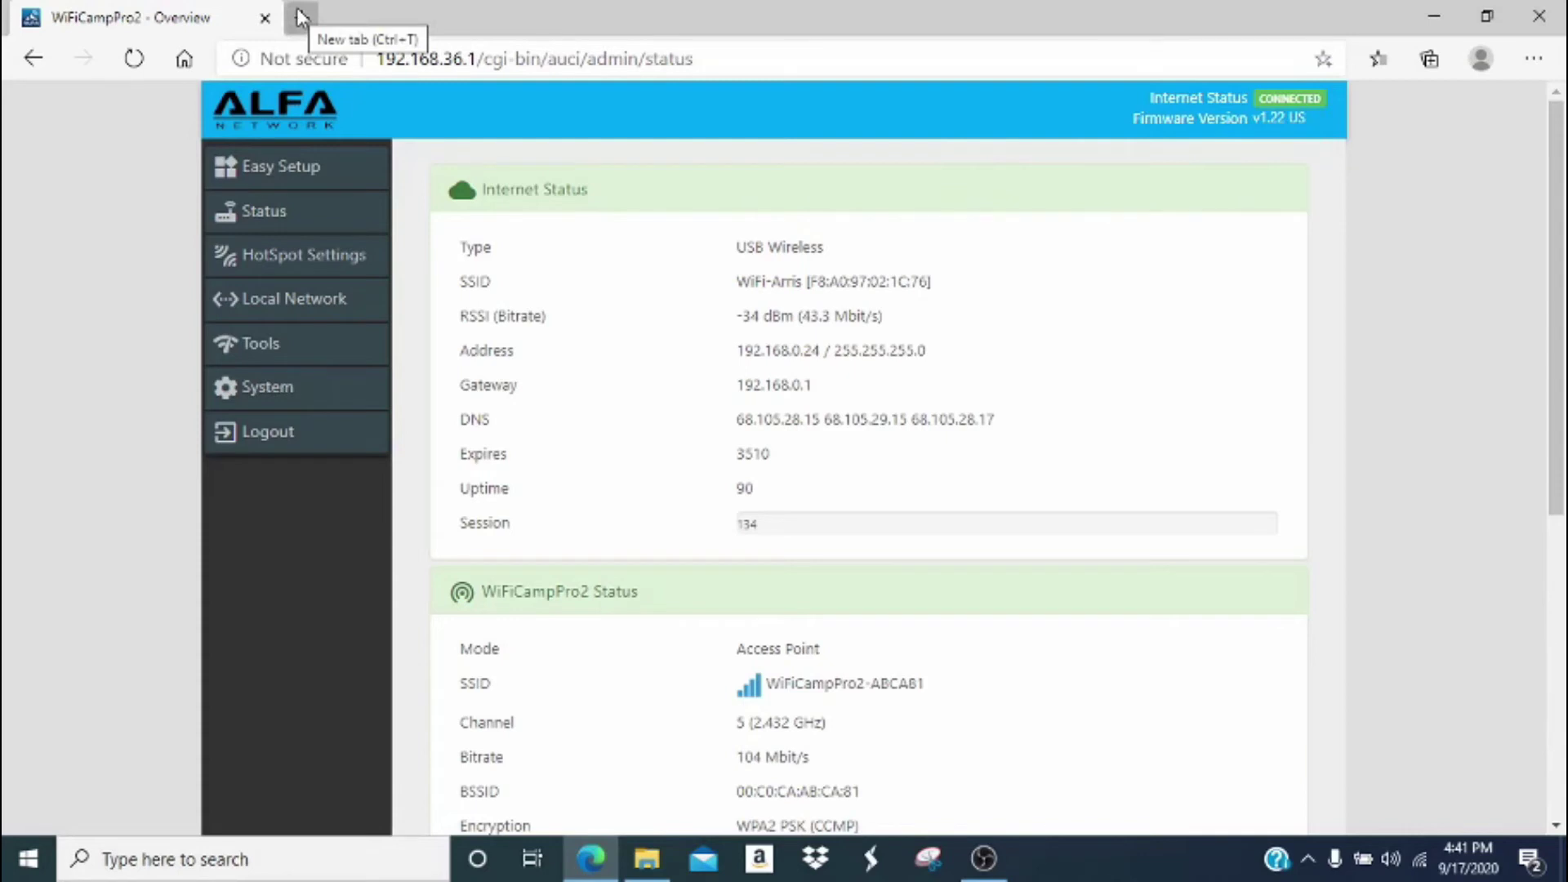
left_click(300, 17)
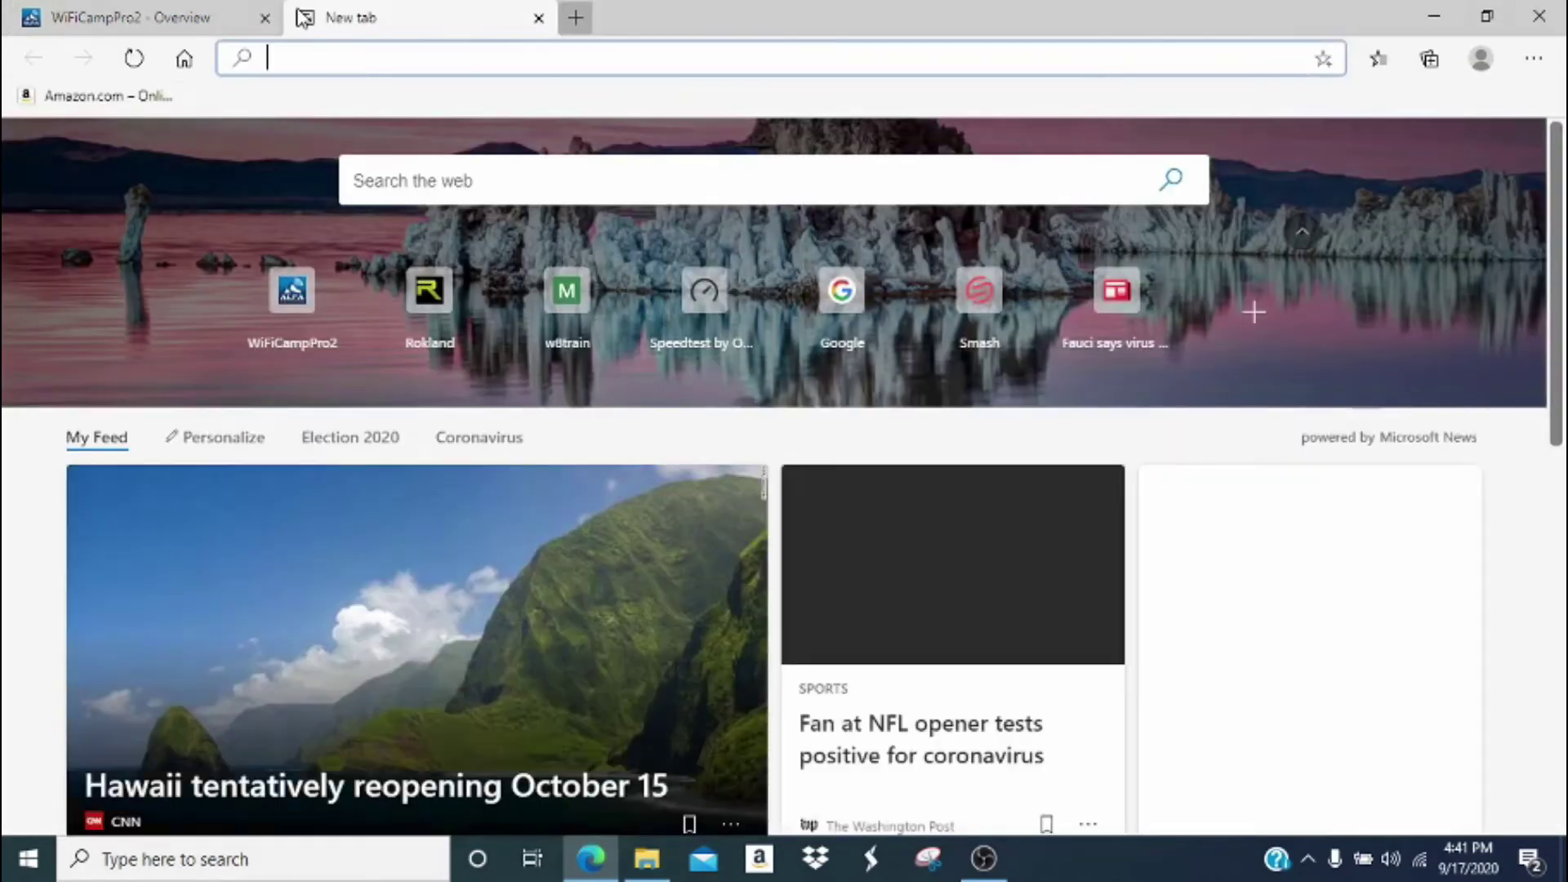
Go to rokland.com and scroll down to the store's product search and categories.
type("rokla")
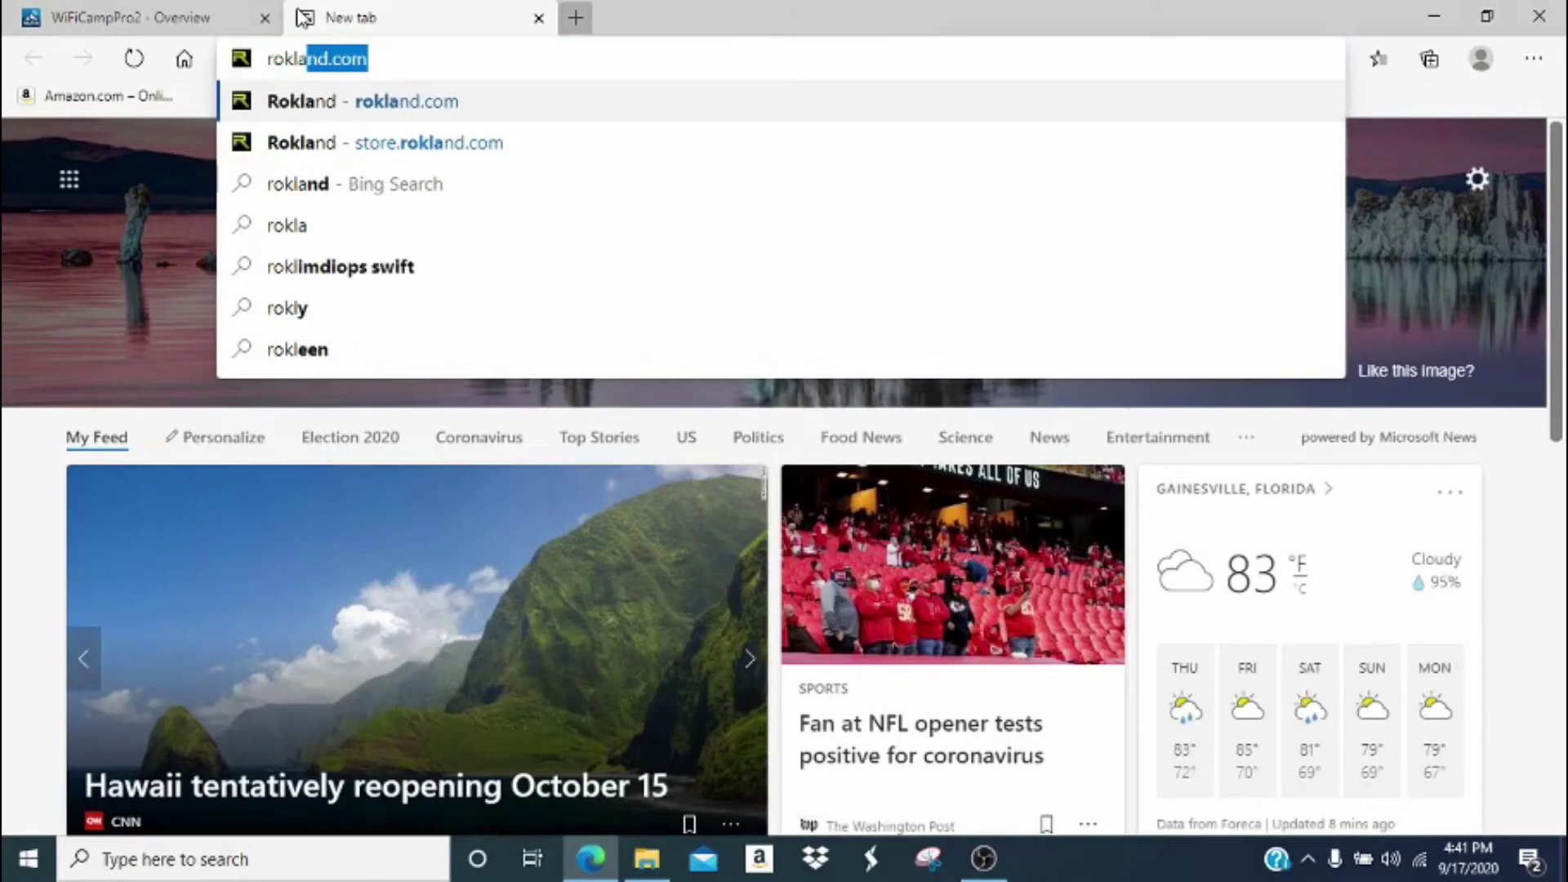
type("nd.com")
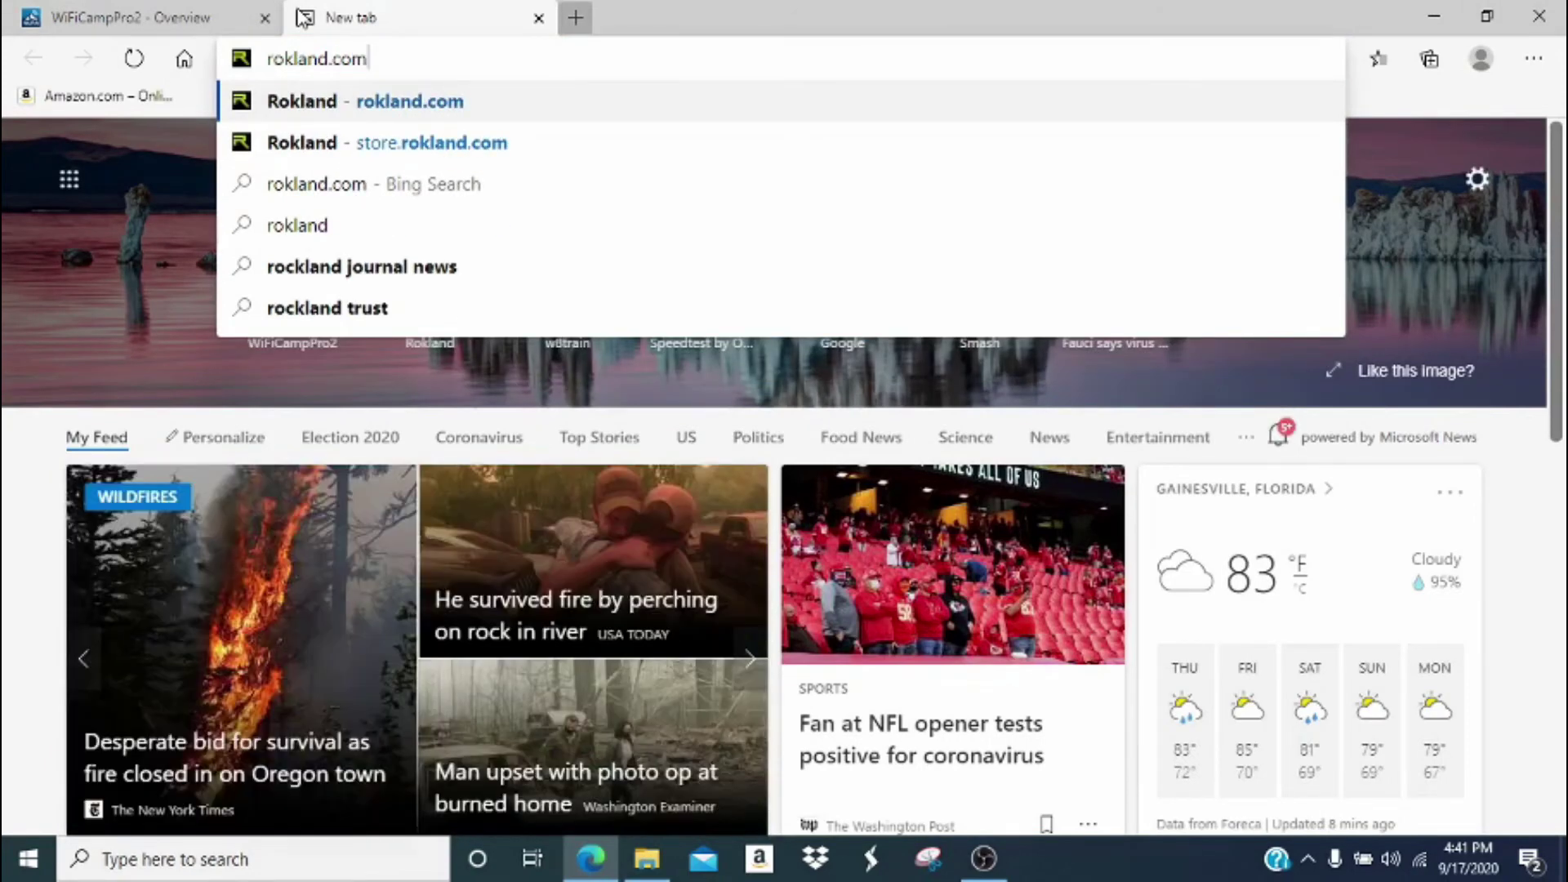
key("Return")
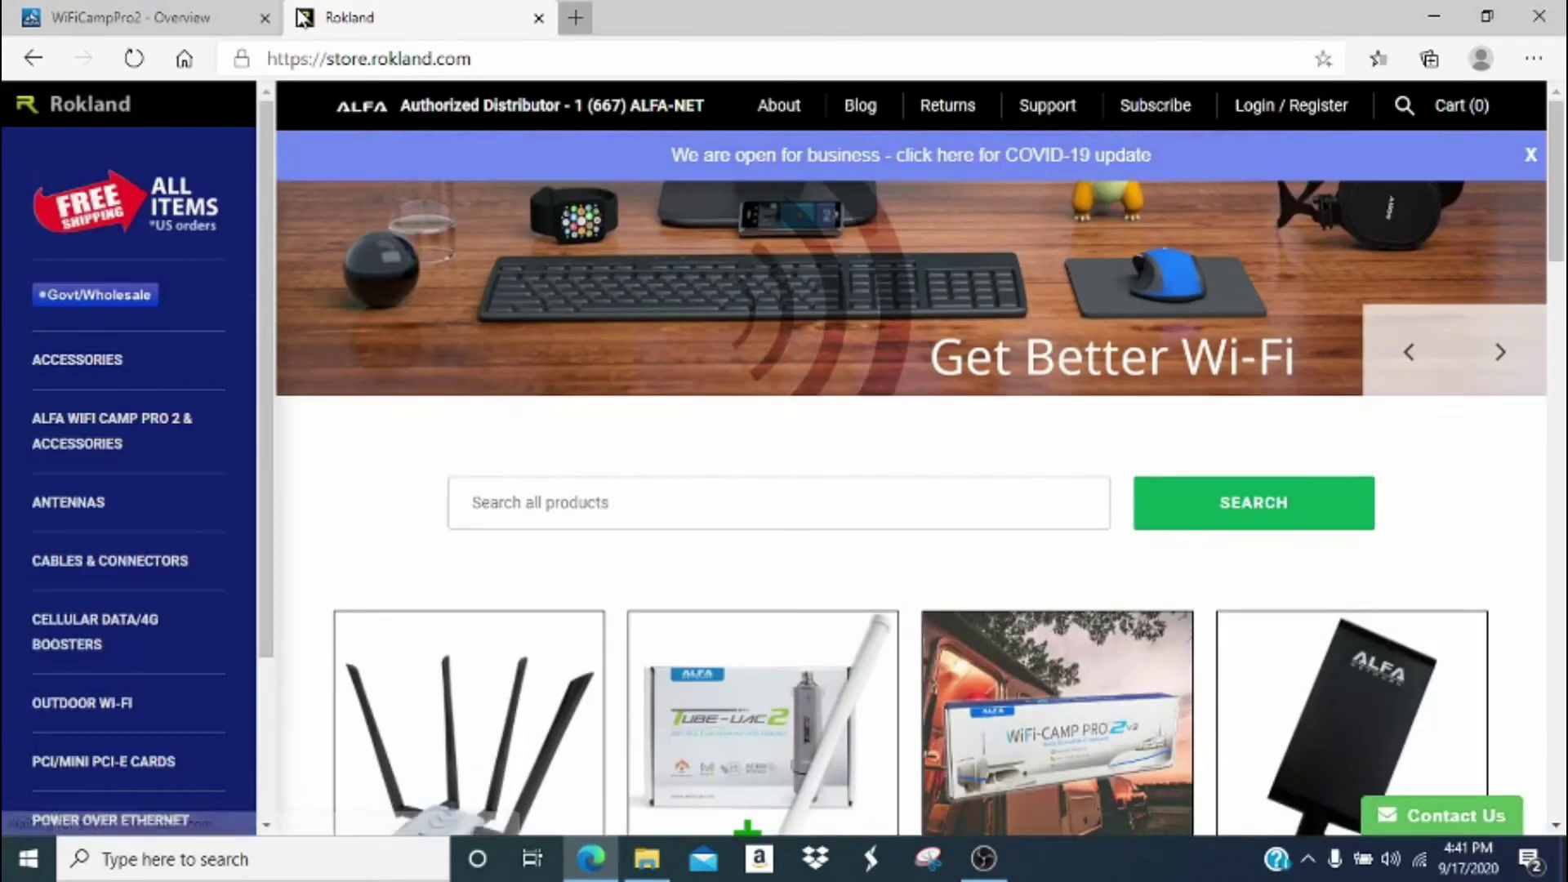
scroll(750, 372, "down", 5)
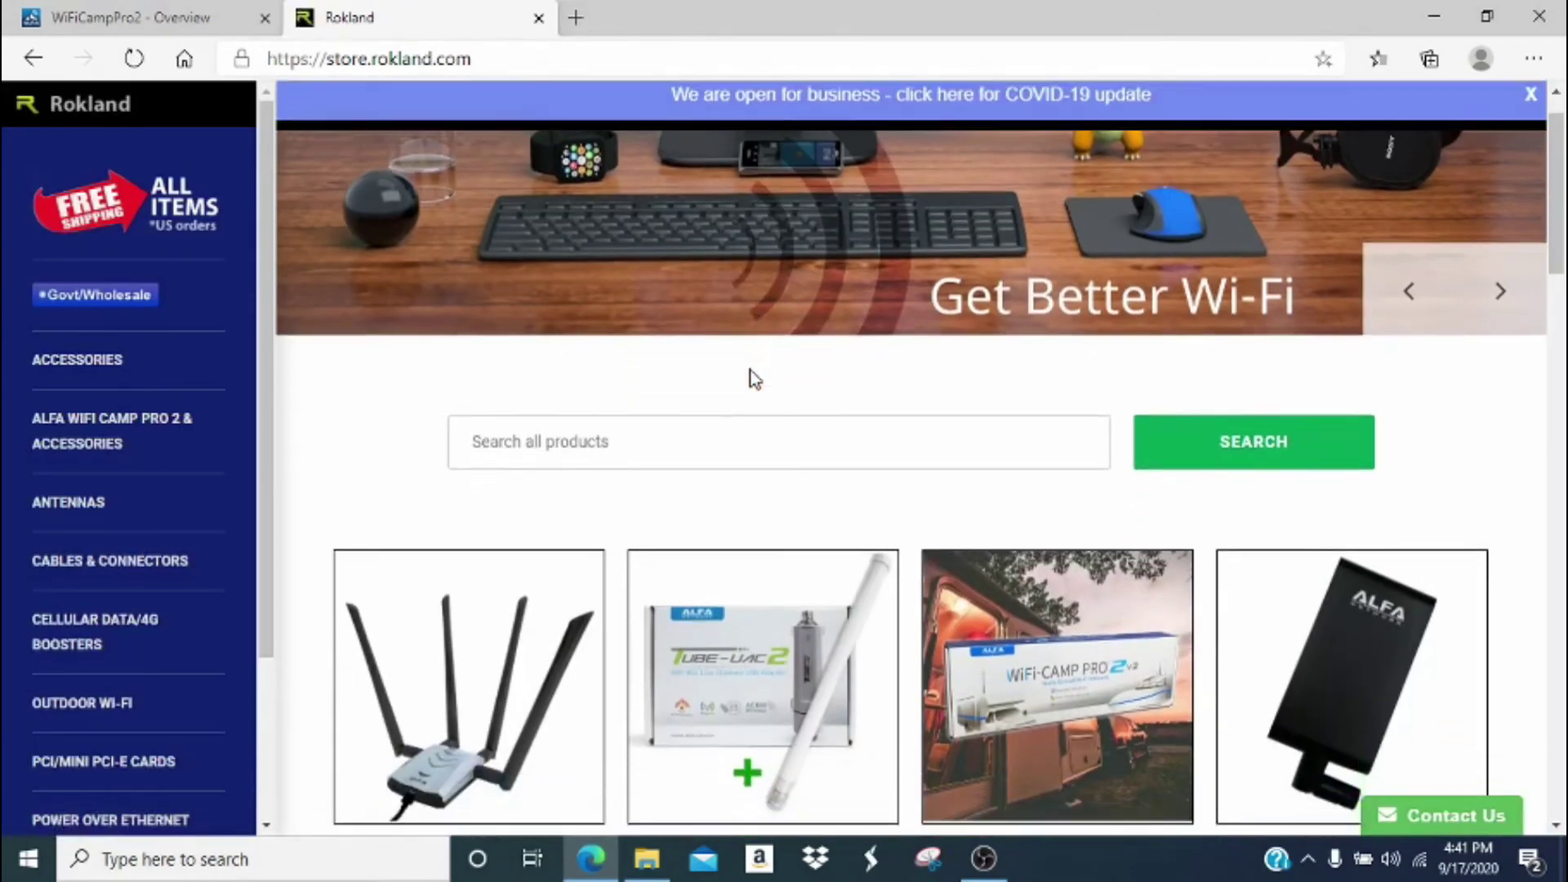